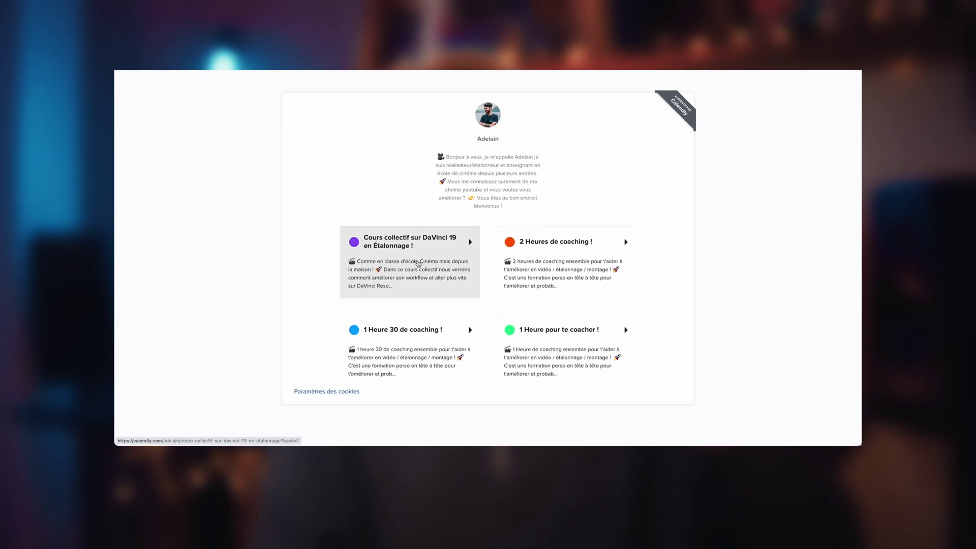
- Open the 'Cours collectif sur DaVinci 19 en Étalonnage !' event card on the Calendly page
left_click(421, 260)
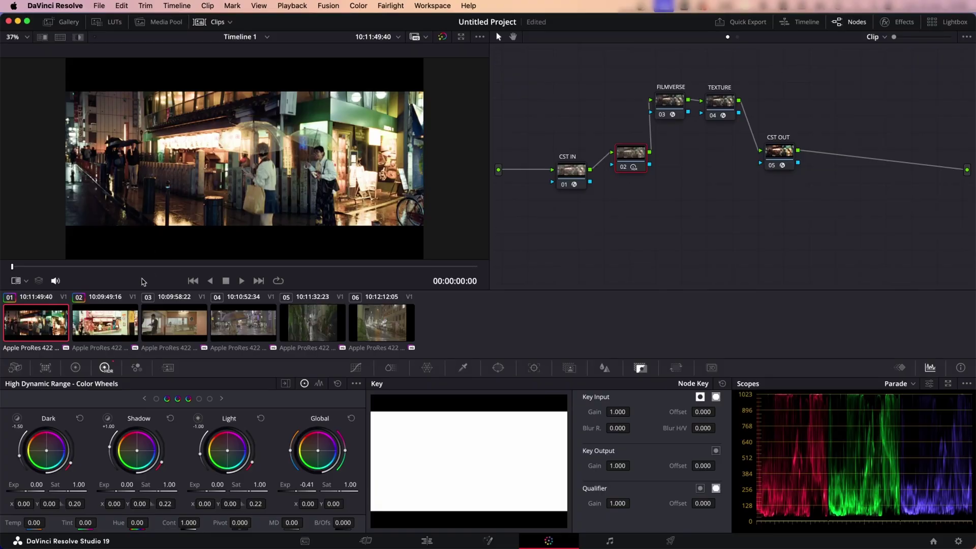
left_click(350, 326)
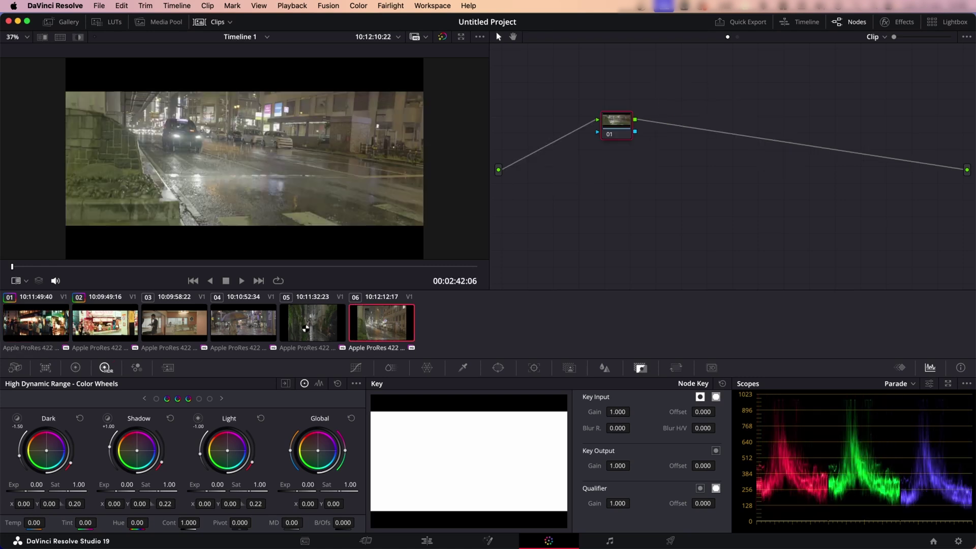
left_click(331, 317)
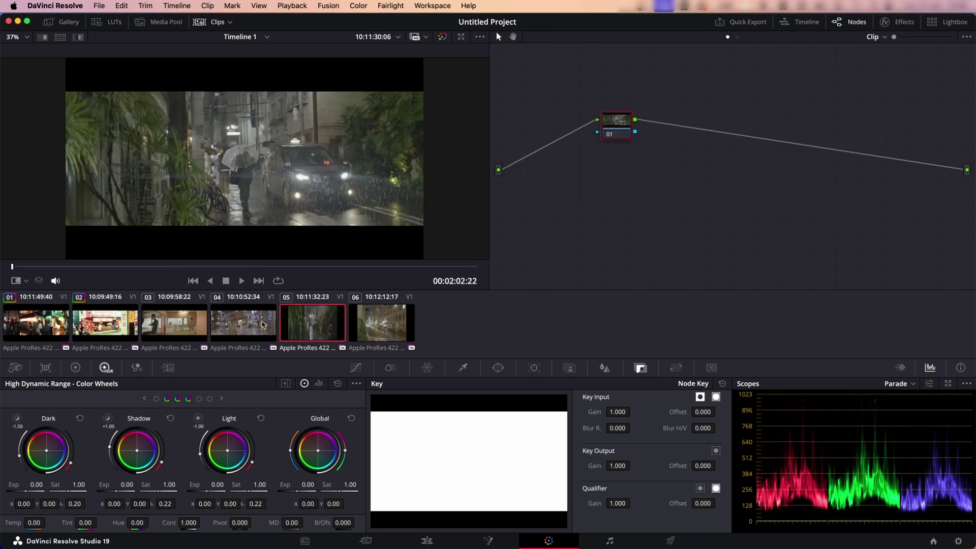
left_click_drag(171, 270, 246, 266)
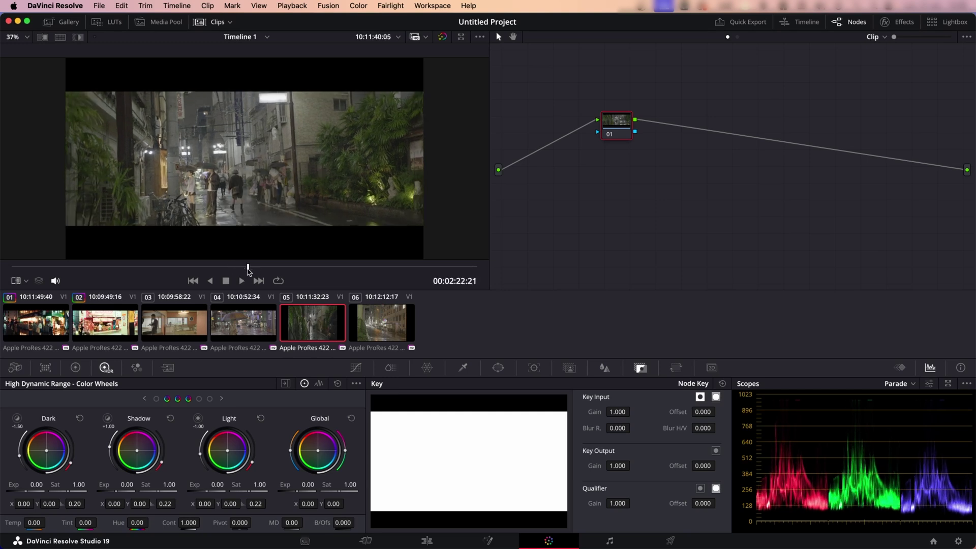
left_click(248, 322)
left_click_drag(142, 269, 251, 272)
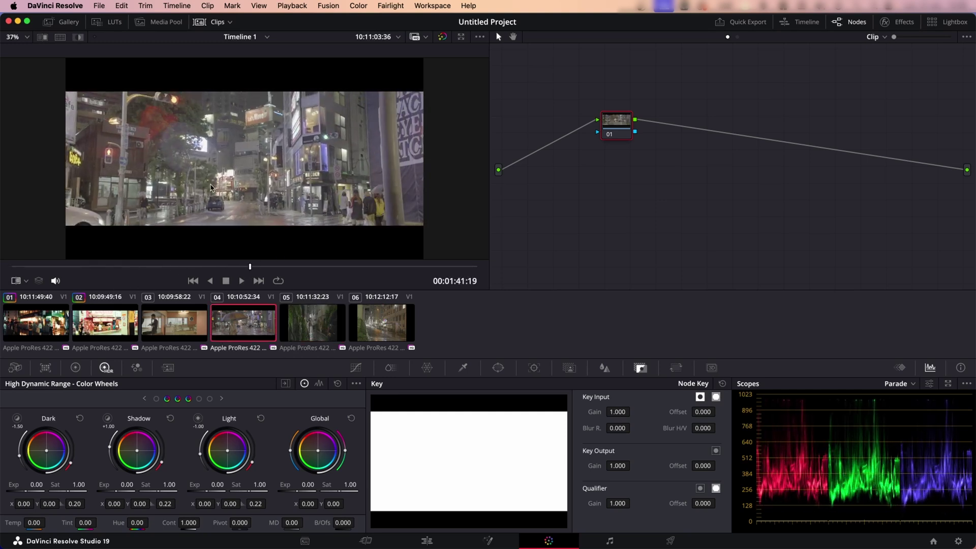
left_click(135, 327)
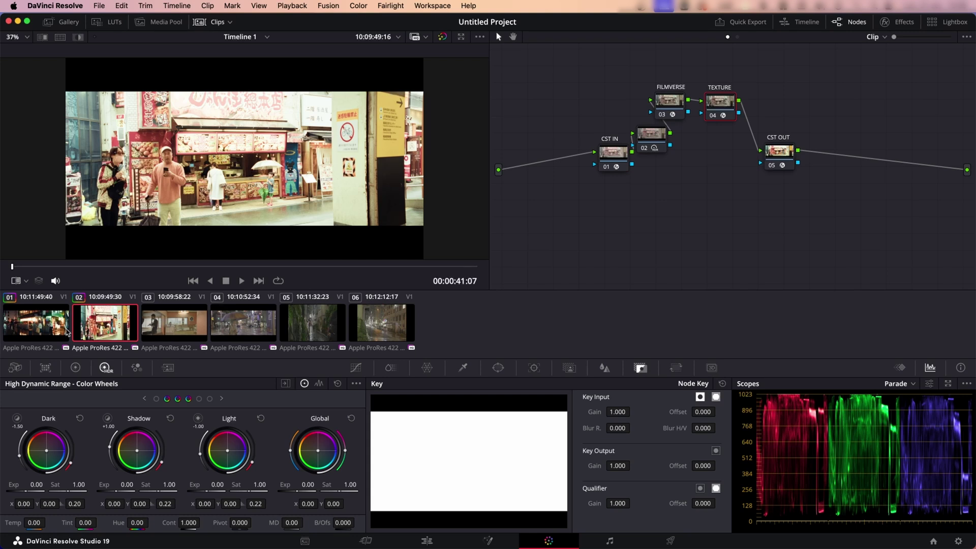
left_click(67, 332)
left_click_drag(109, 266, 191, 266)
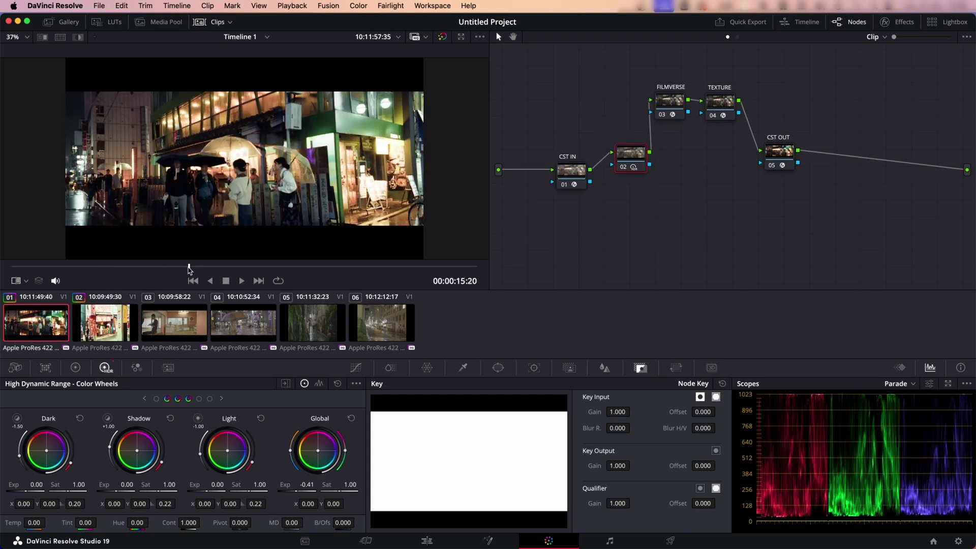
- Run Cleanup Node Graph so clip 01's five nodes line up in one straight row
right_click(659, 232)
left_click(704, 363)
right_click(681, 283)
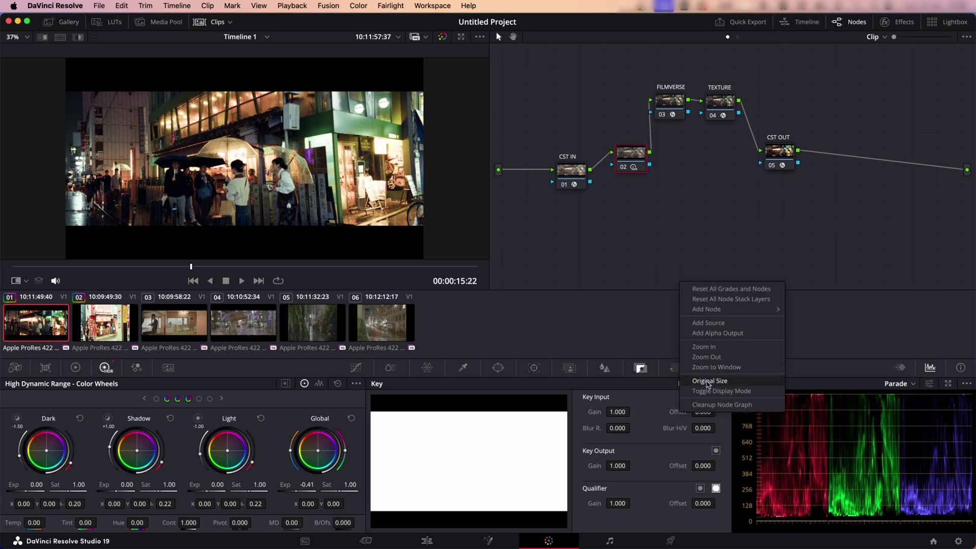
left_click(715, 404)
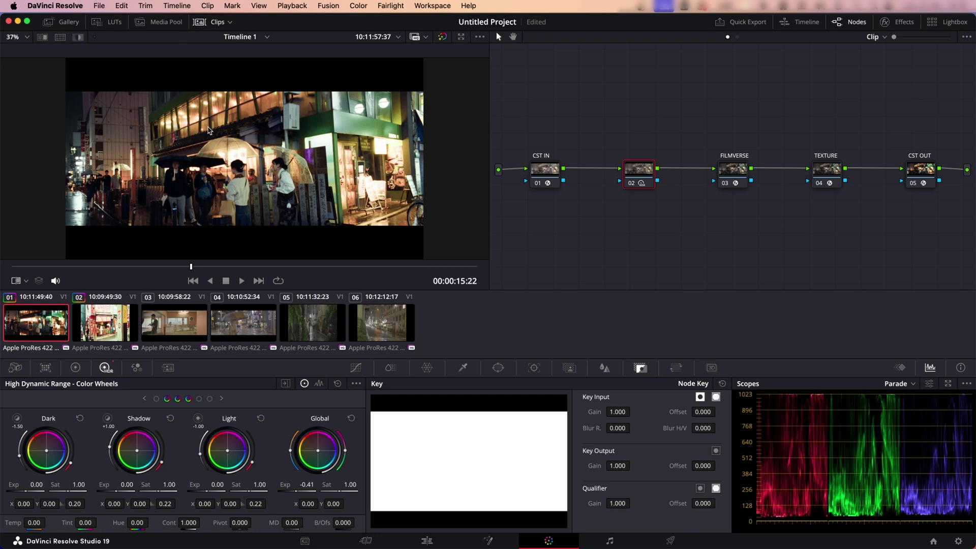
- In the Gallery, rename the 'Stills 1' album to 'Ref'
left_click(48, 22)
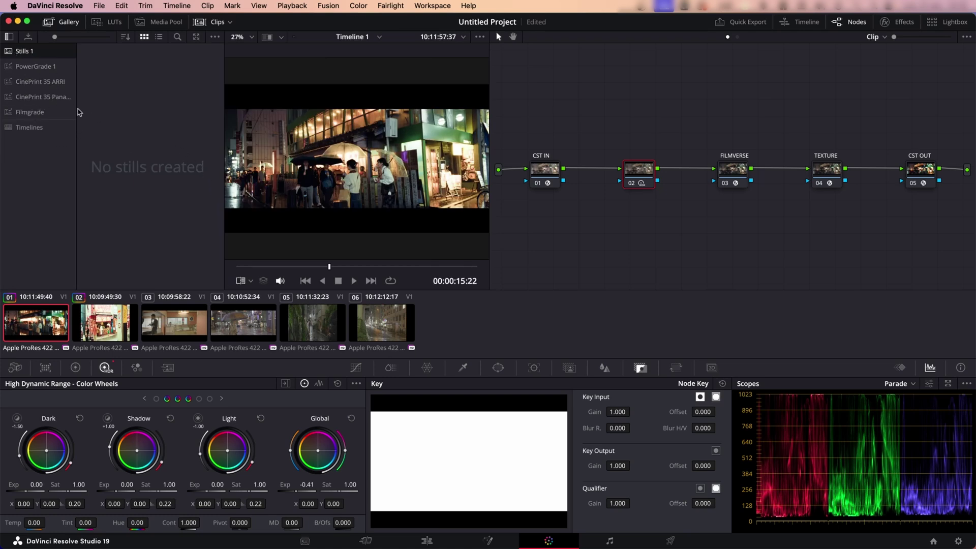
double_click(25, 52)
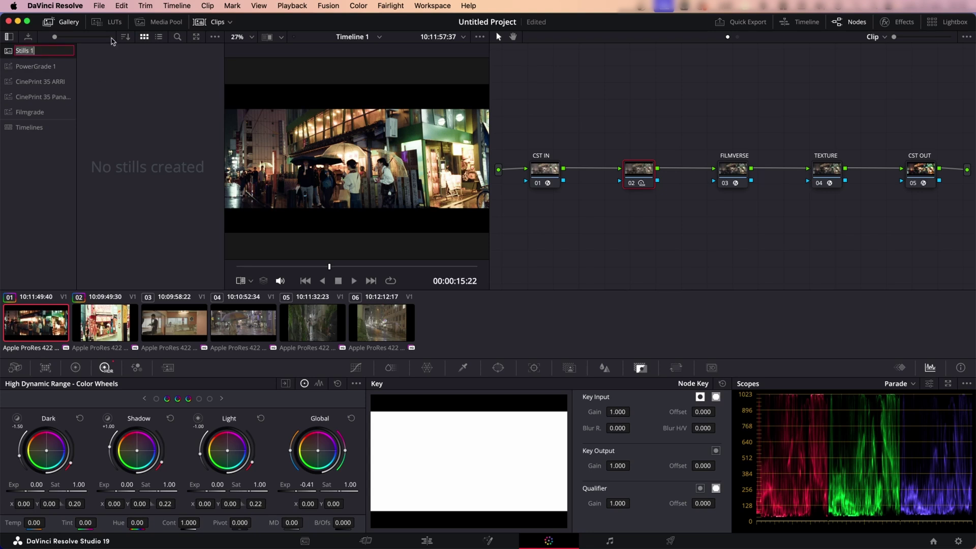
left_click(6, 37)
left_click(11, 38)
type("Ref")
key("Return")
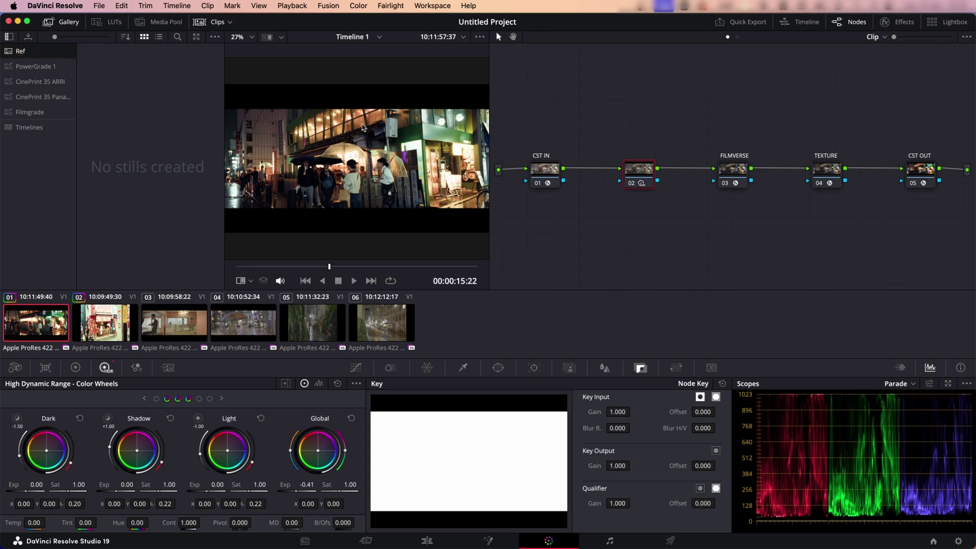
- Grab a still of clip 01's current grade from the viewer image into the Ref album
right_click(378, 170)
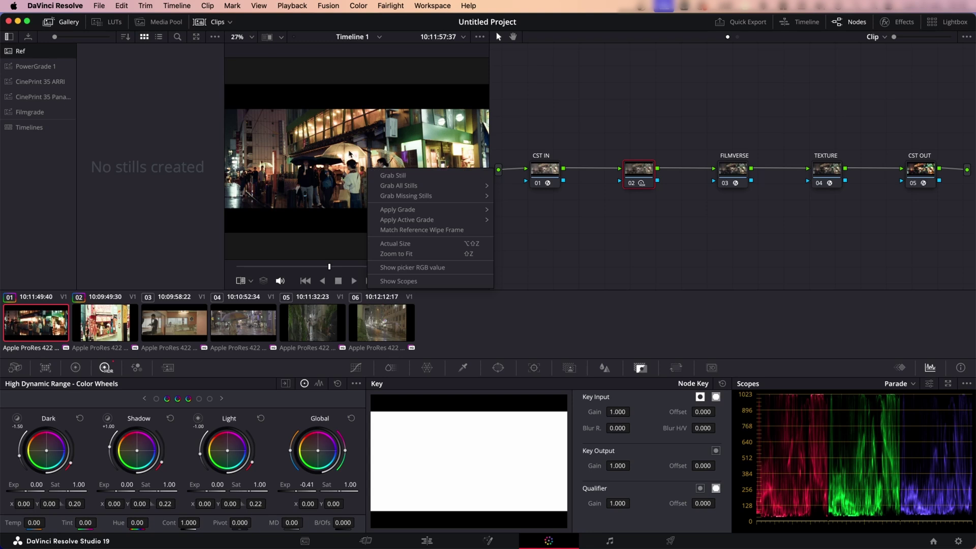
right_click(333, 152)
right_click(321, 139)
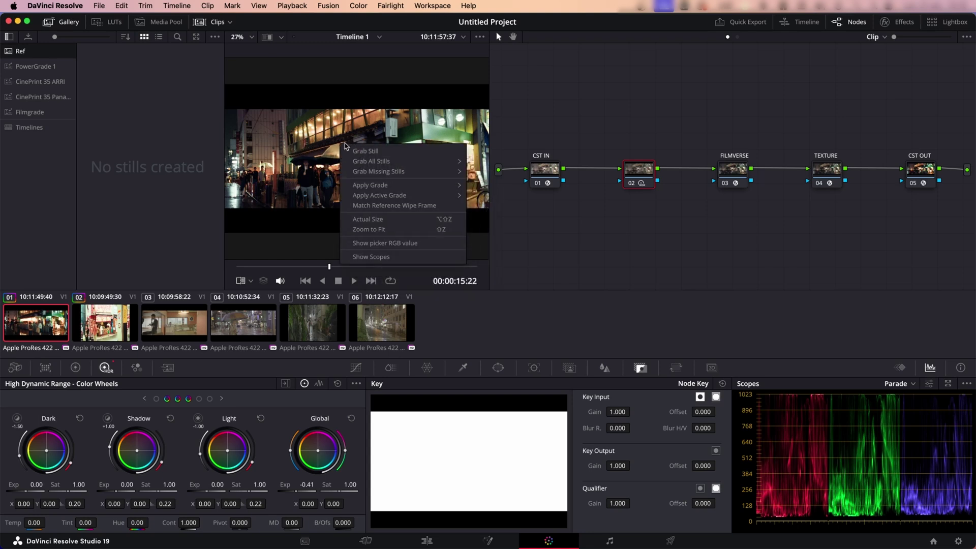
left_click(379, 153)
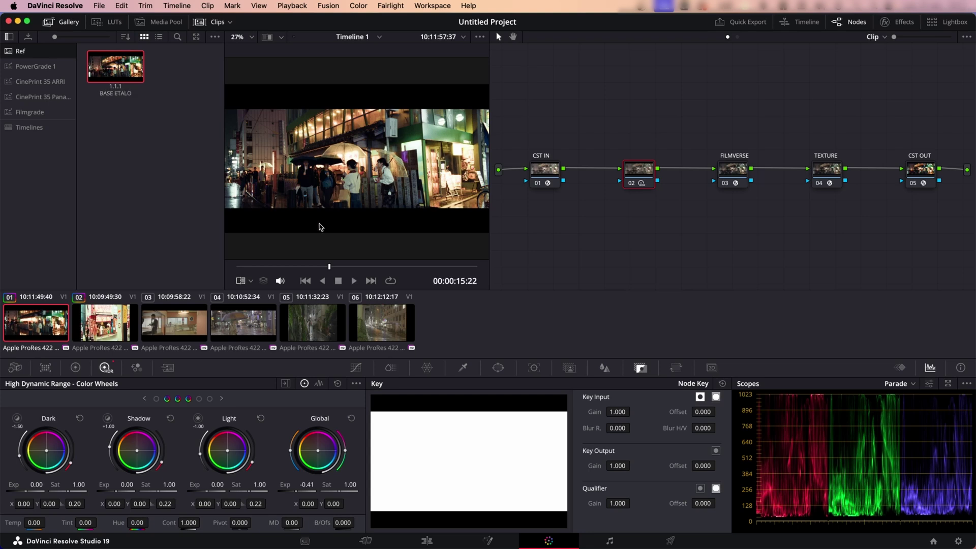
- Select clips 01 to 06 in the clip strip and apply the BASE ETALO still's grade to them
left_click(173, 167)
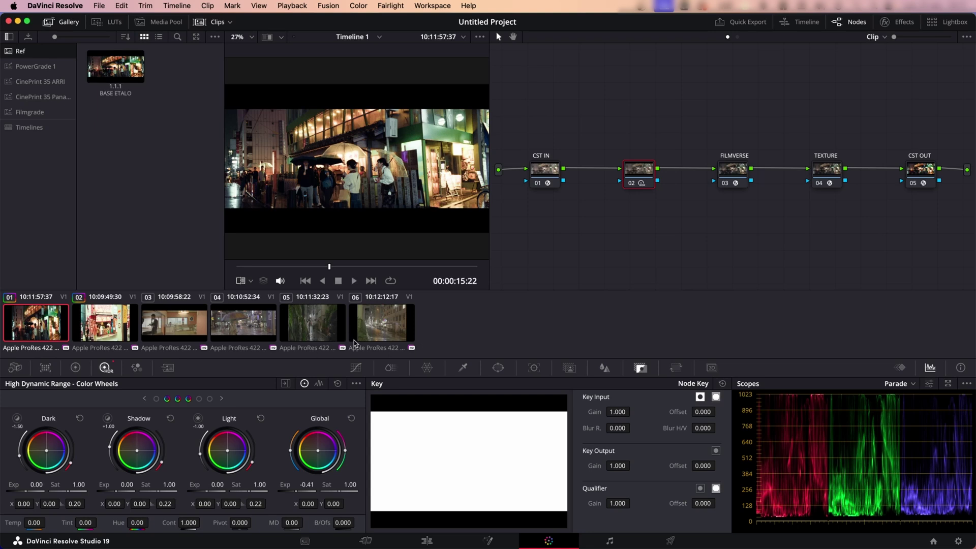
left_click(363, 335, "shift")
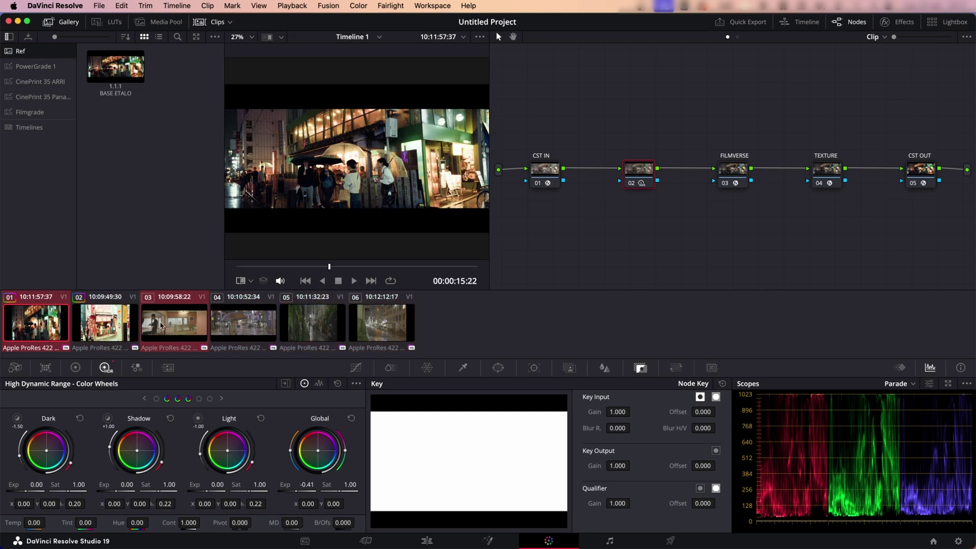
left_click(97, 329, "super")
left_click(222, 319, "super")
left_click(326, 323, "super")
left_click(396, 322, "super")
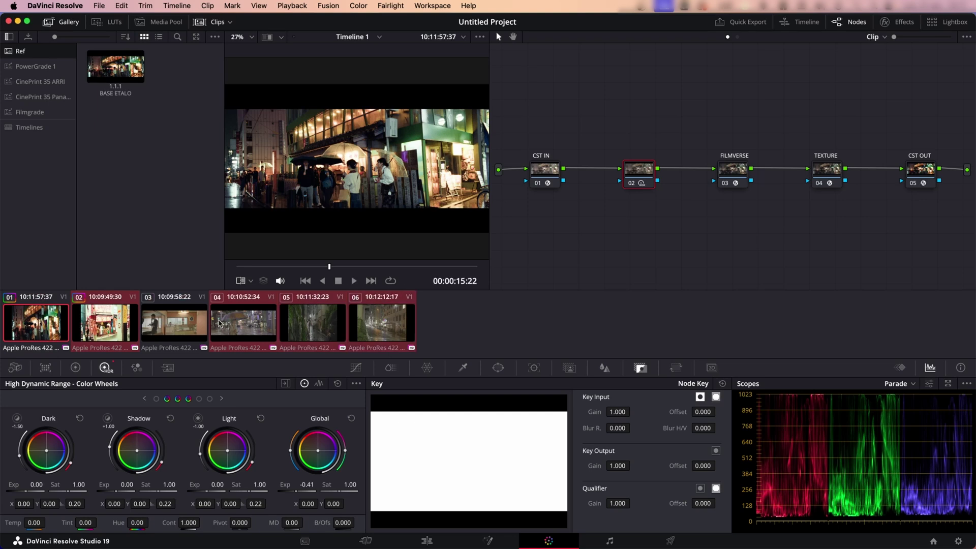
left_click(195, 326, "super")
left_click(26, 323, "super")
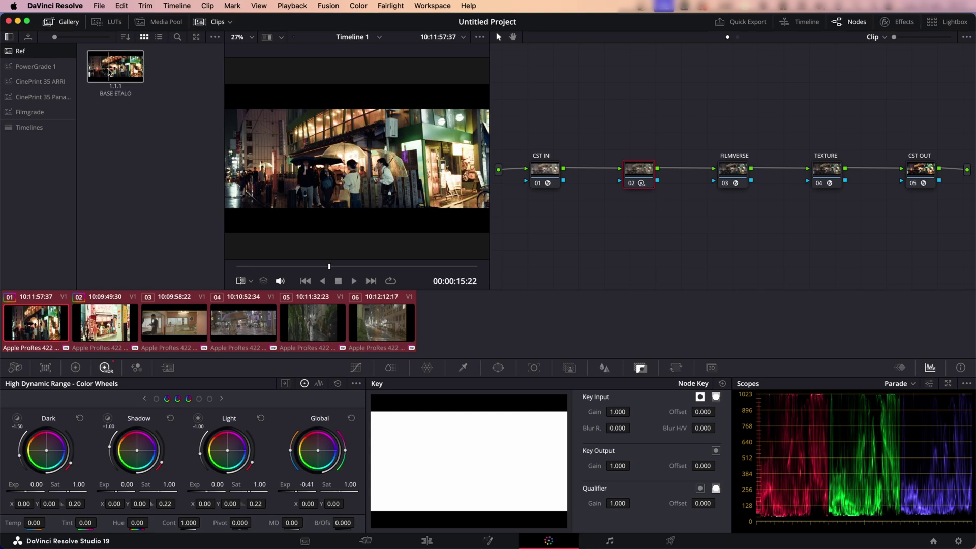
right_click(93, 71)
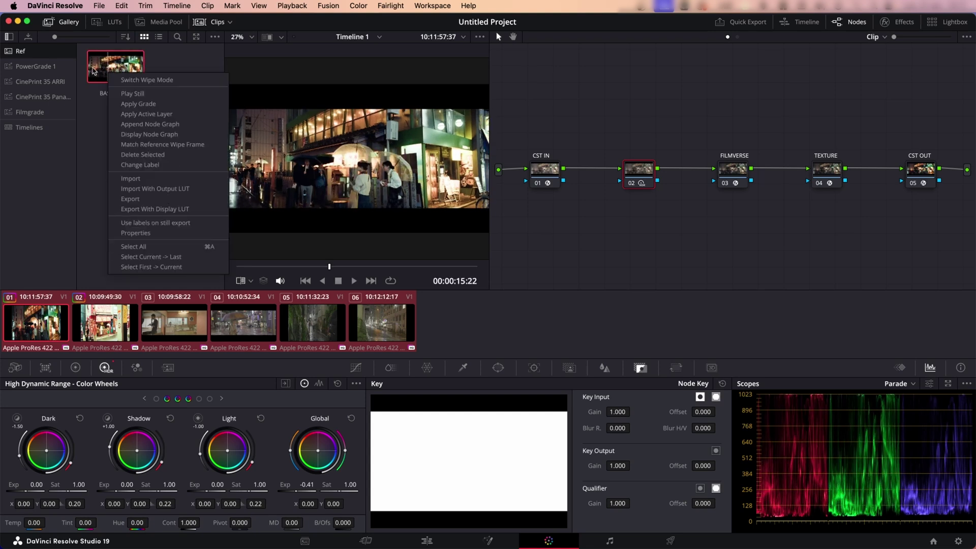
left_click(171, 104)
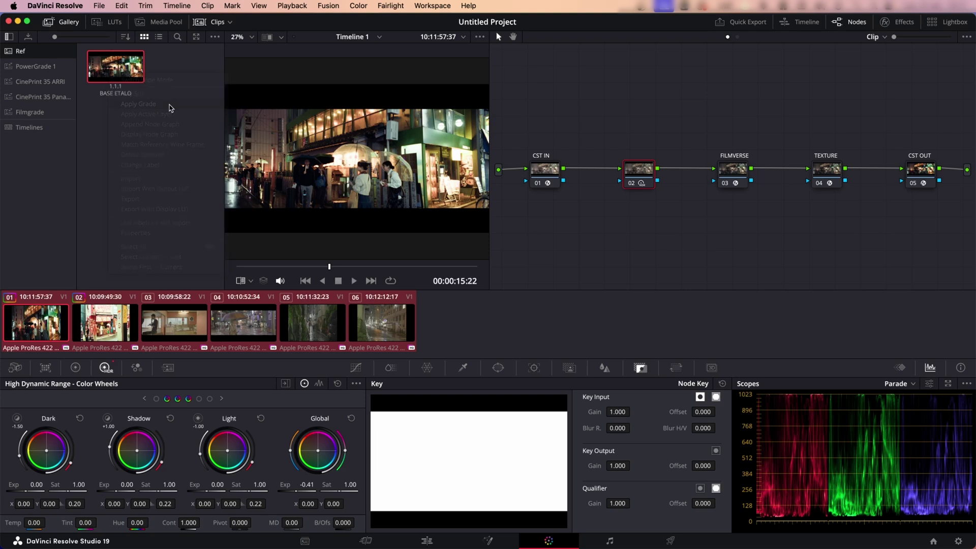
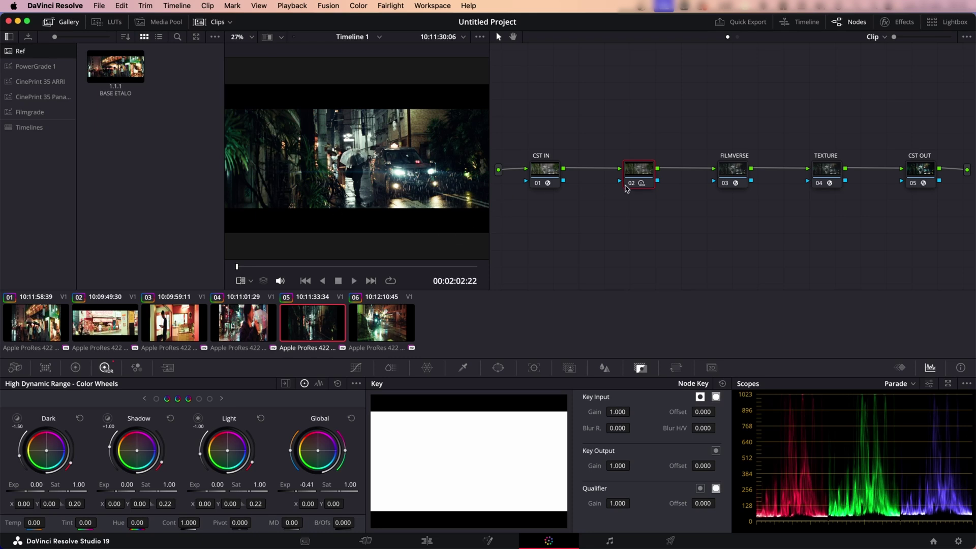
- On clip 02, reset the grade and undo it, then lower global exposure to -1.07
left_click(109, 321)
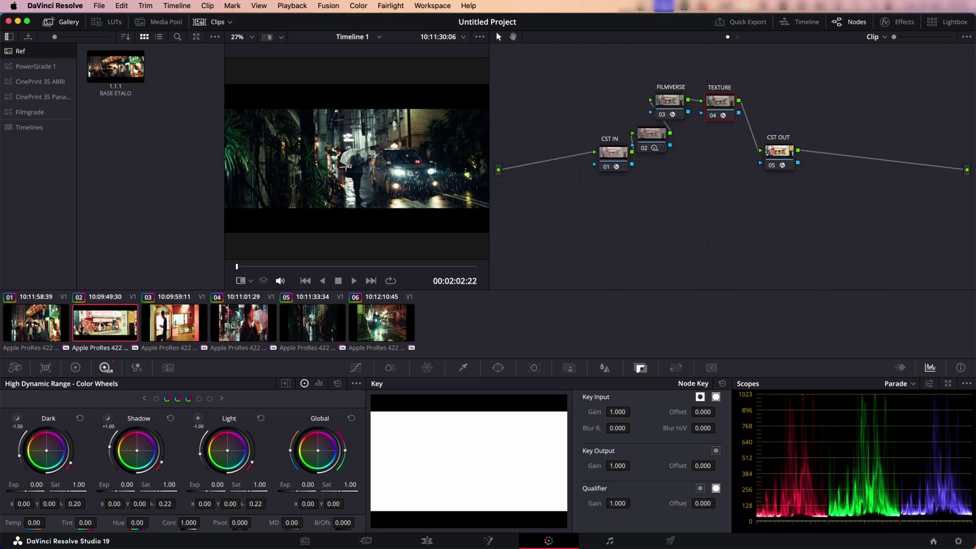
right_click(672, 203)
left_click(707, 239)
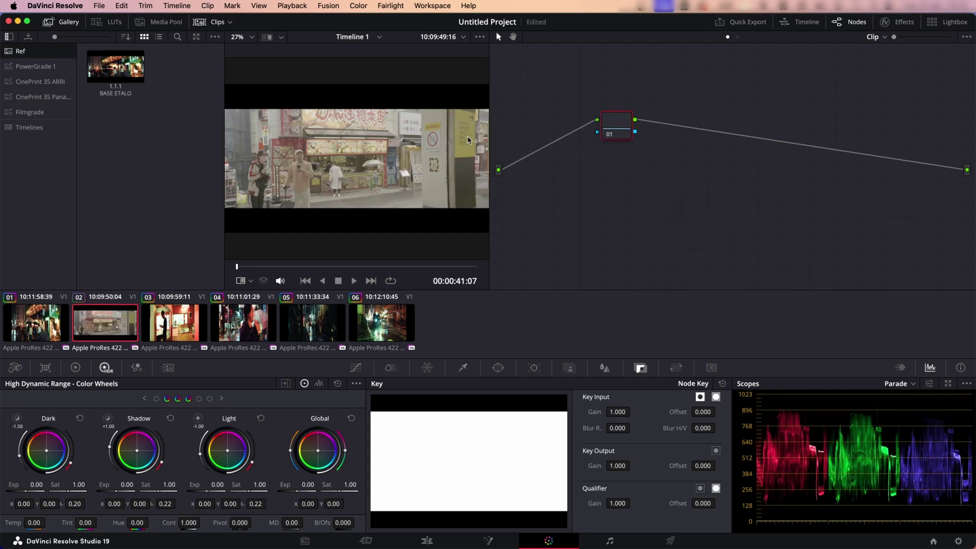
key("ctrl+z")
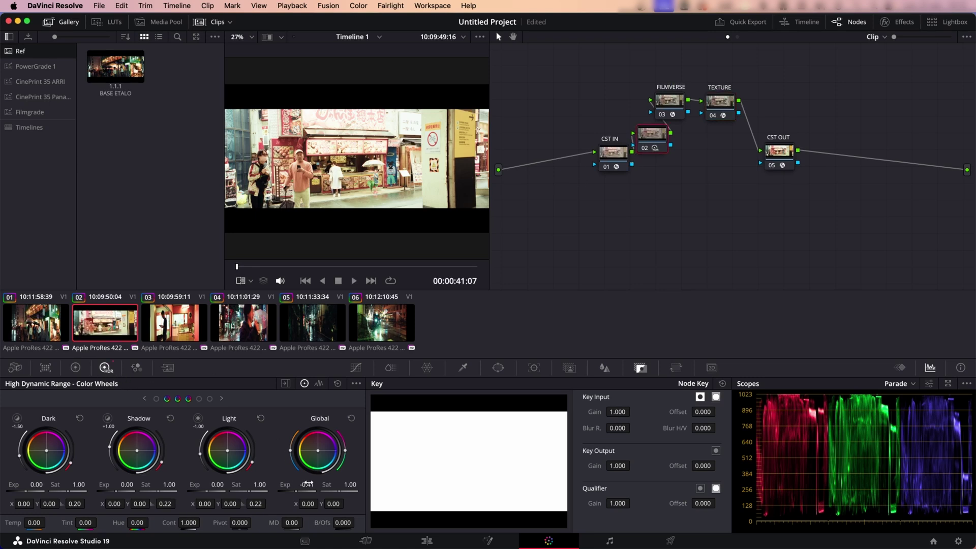
left_click_drag(307, 485, 288, 485)
- Scrub clip 02 in full-screen view, exit it, and step back to clip 01
key("super+f")
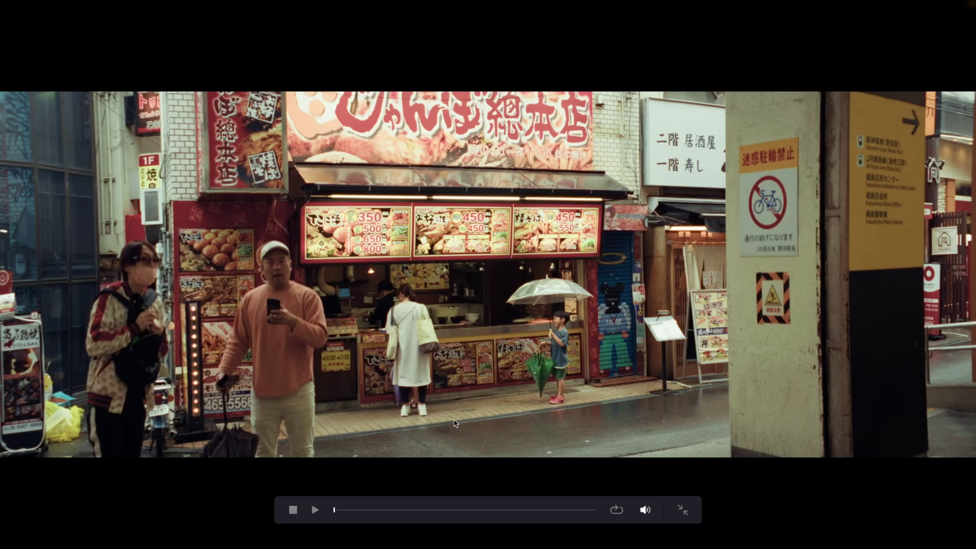
mouse_move(367, 511)
left_mouse_down()
mouse_move(468, 511)
mouse_move(555, 526)
mouse_move(506, 527)
left_mouse_up()
key("Escape")
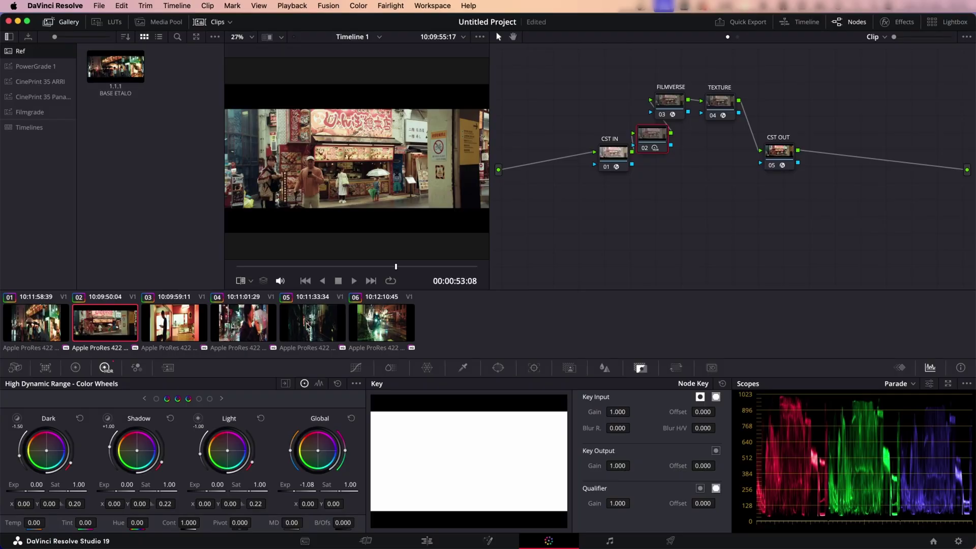
left_click_drag(530, 88, 903, 248)
key("Up")
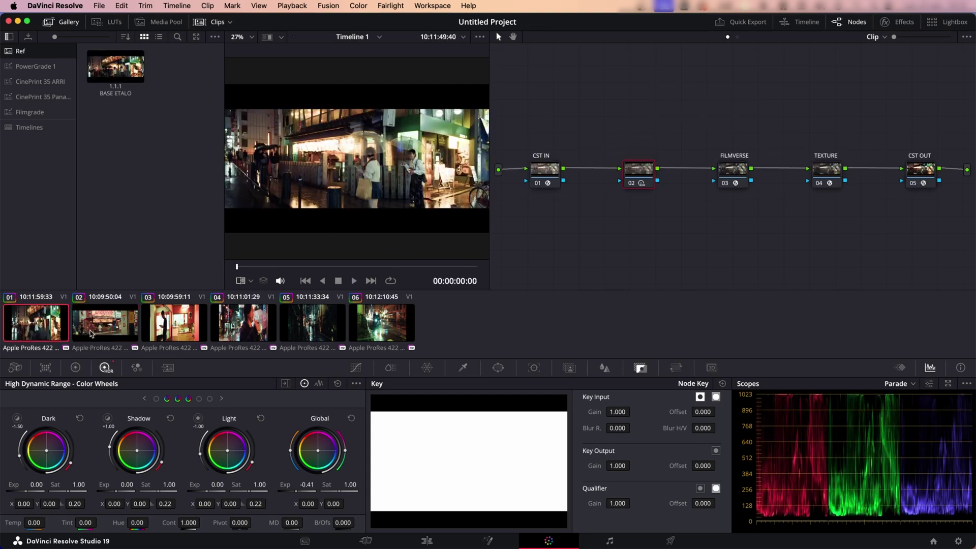
- Grab a still of clip 02 into the gallery labelled 'BASE ETALO -1'
left_click(91, 333)
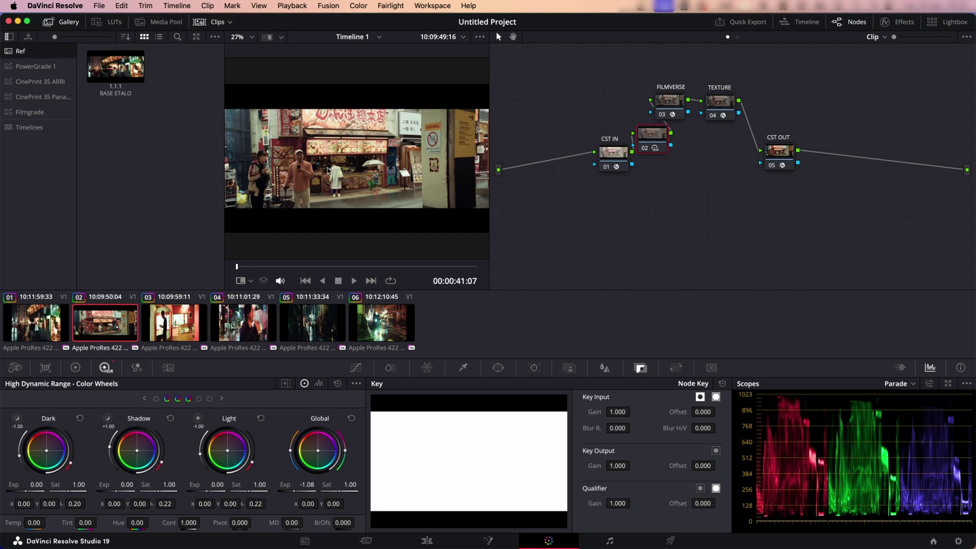
right_click(351, 155)
left_click(385, 161)
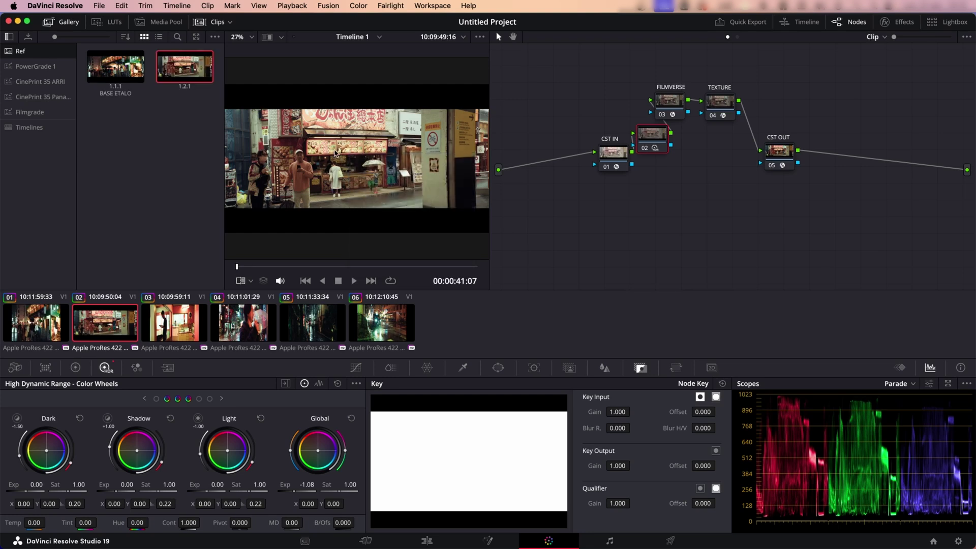
type("BASE ETALO -1")
key("Return")
- Apply the BASE ETALO -1 still's grade to clip 03, scrub it, then return to clip 02
left_click(174, 313)
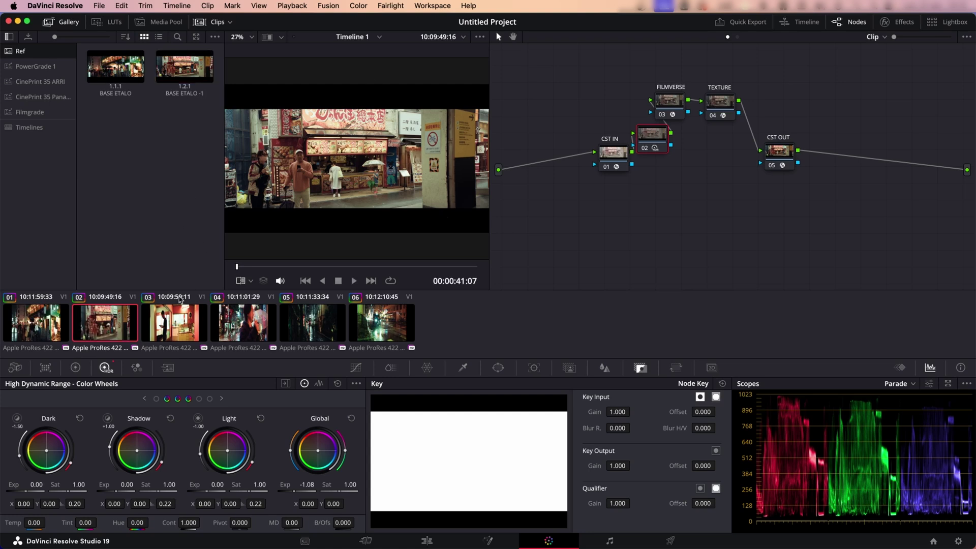
left_click_drag(203, 88, 274, 153)
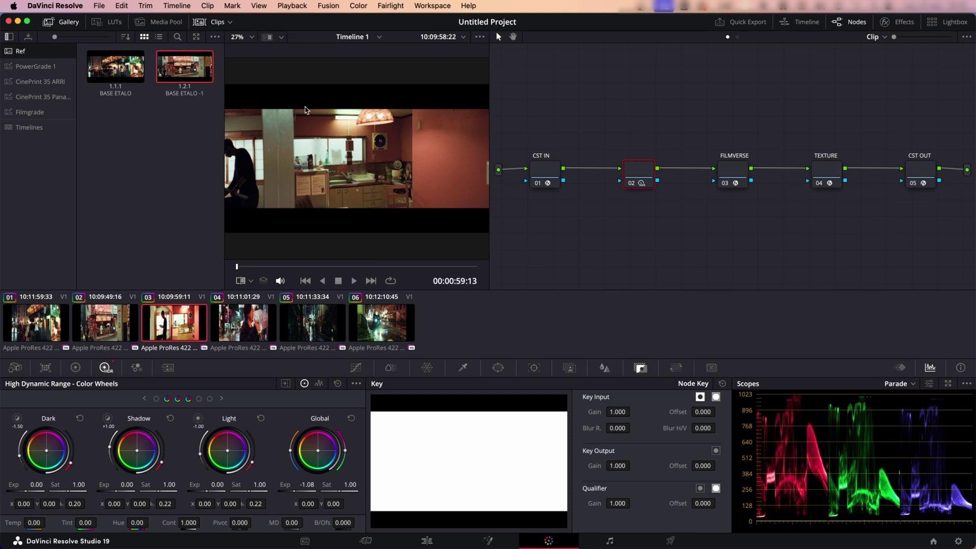
left_click(415, 266)
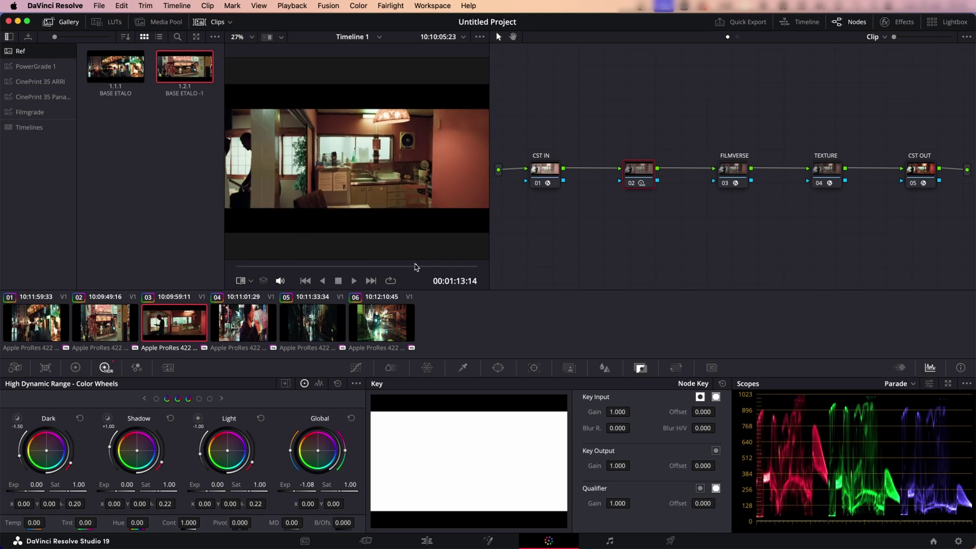
left_click(449, 268)
left_click_drag(450, 267, 302, 266)
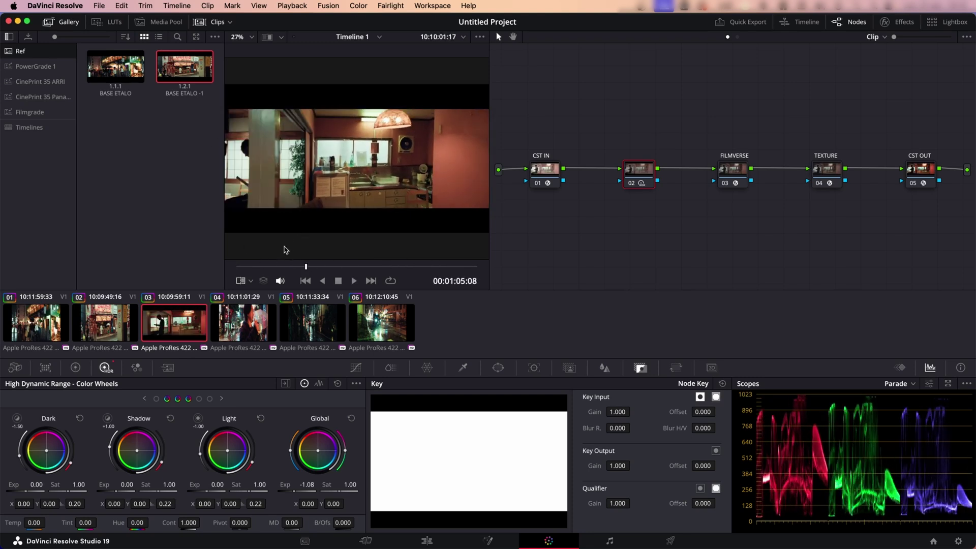
left_click(249, 268)
key("Down")
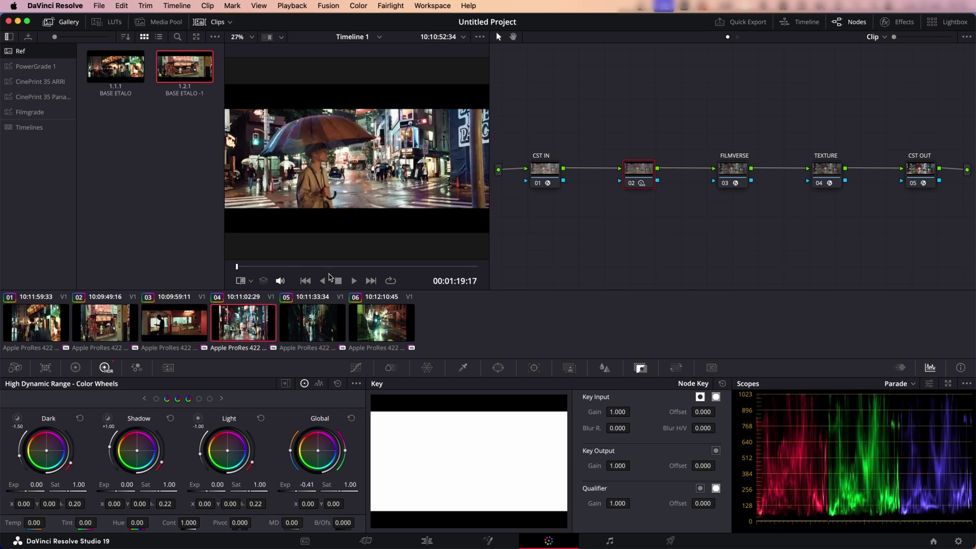
left_click(177, 226)
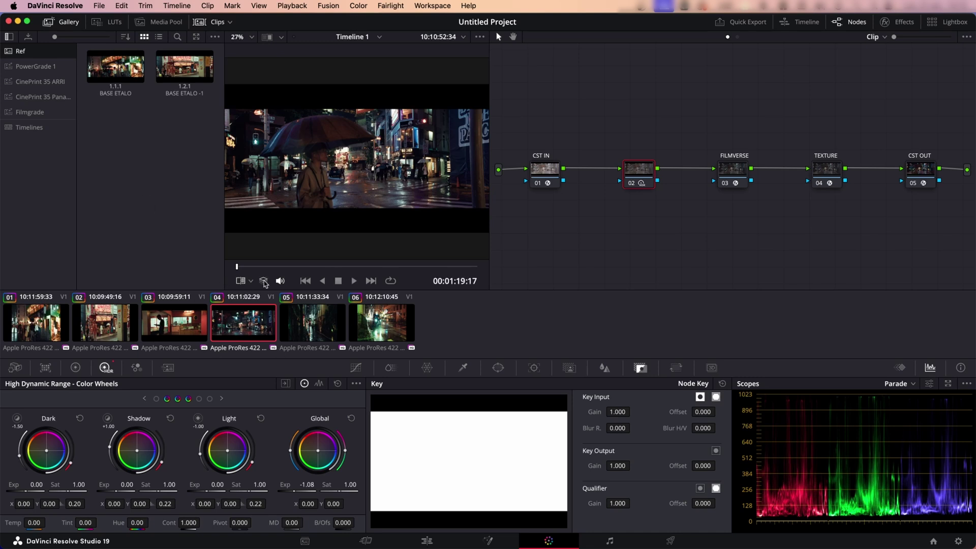
key("Up")
key("Up")
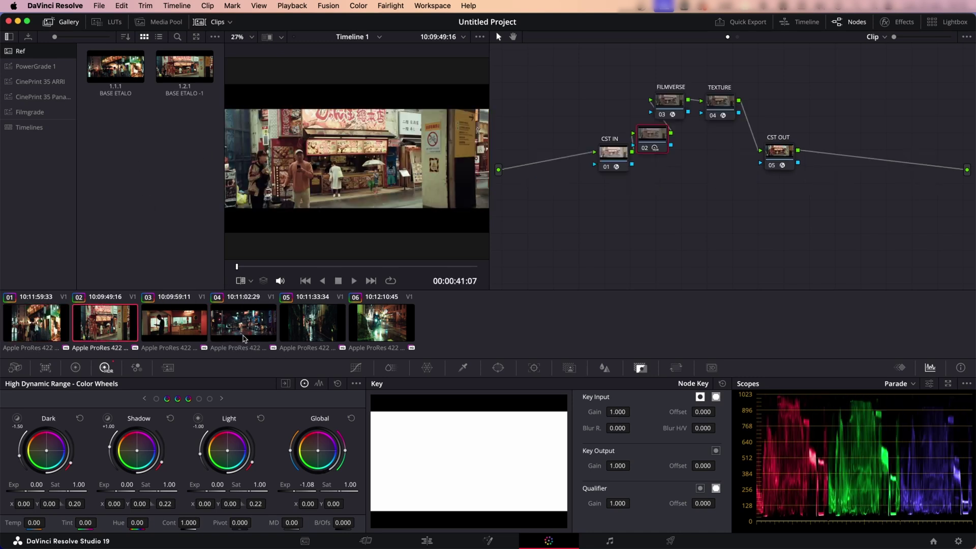
- Select clips 02 through 06 and reset their grades to a single empty node
left_click(373, 320, "shift")
key("super+Home")
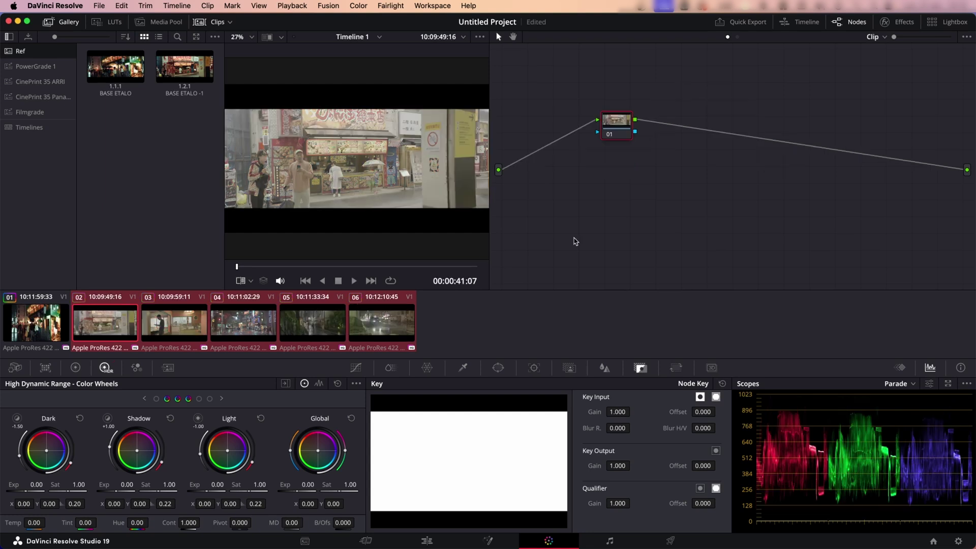
key("Up")
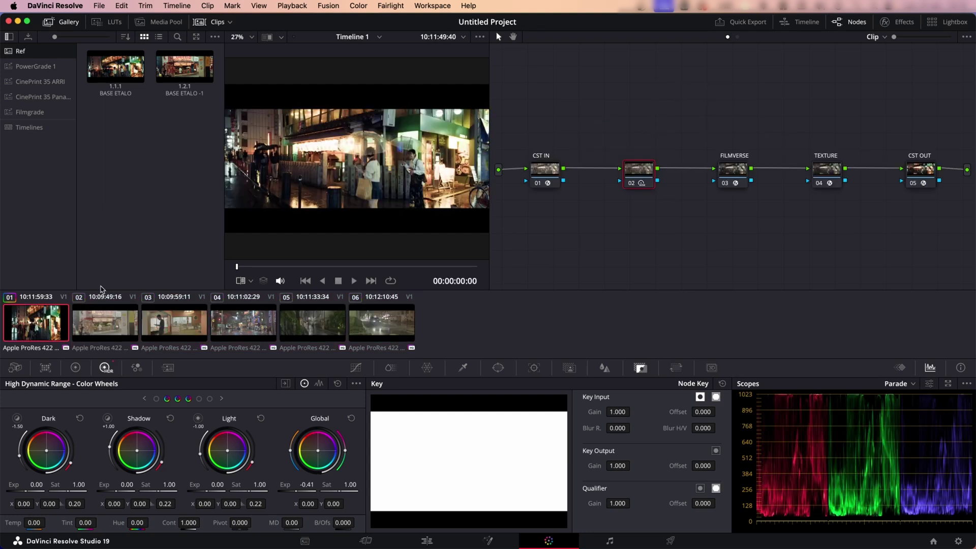
left_click(119, 319)
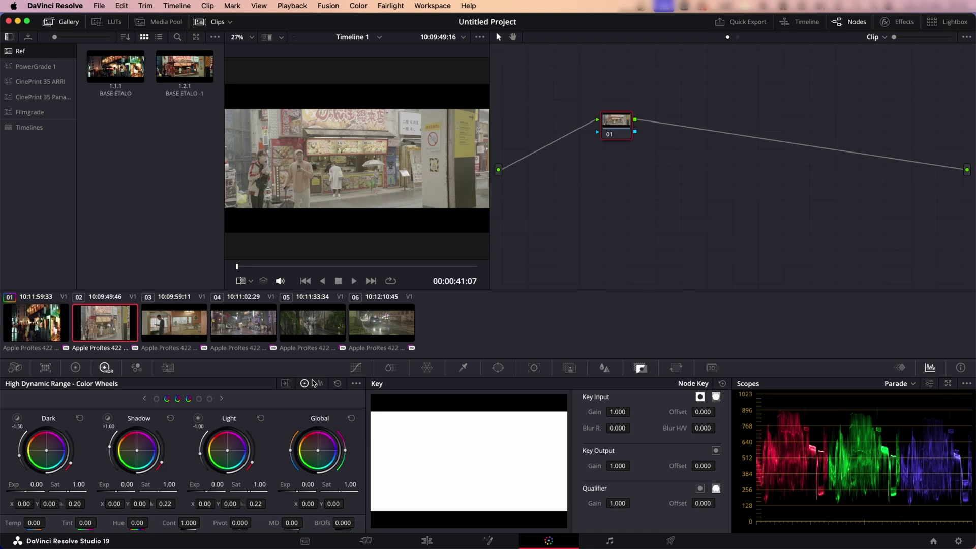
left_click(381, 331, "shift")
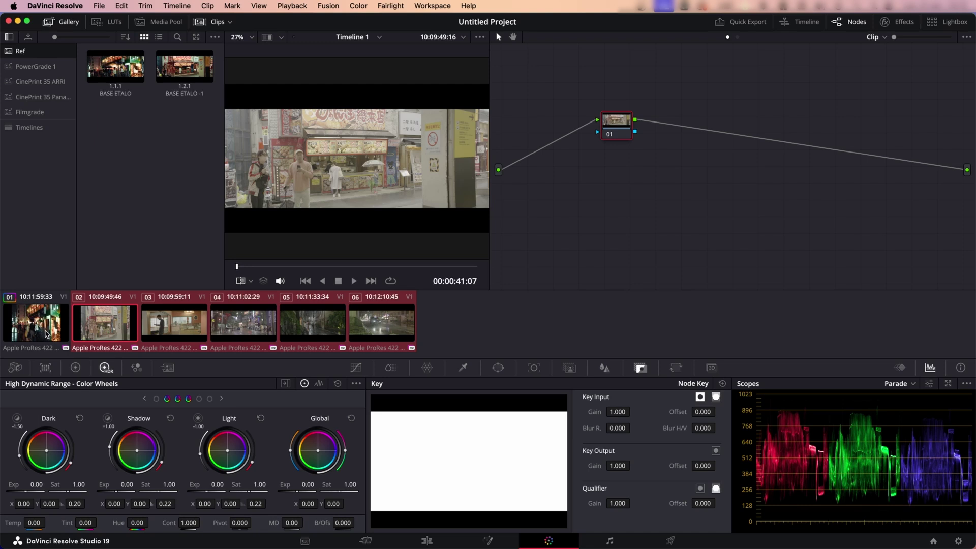
- Copy clip 01's grade onto clips 02–06 by middle-click, check clips 03 and 02, then select all clips
middle_click(42, 329)
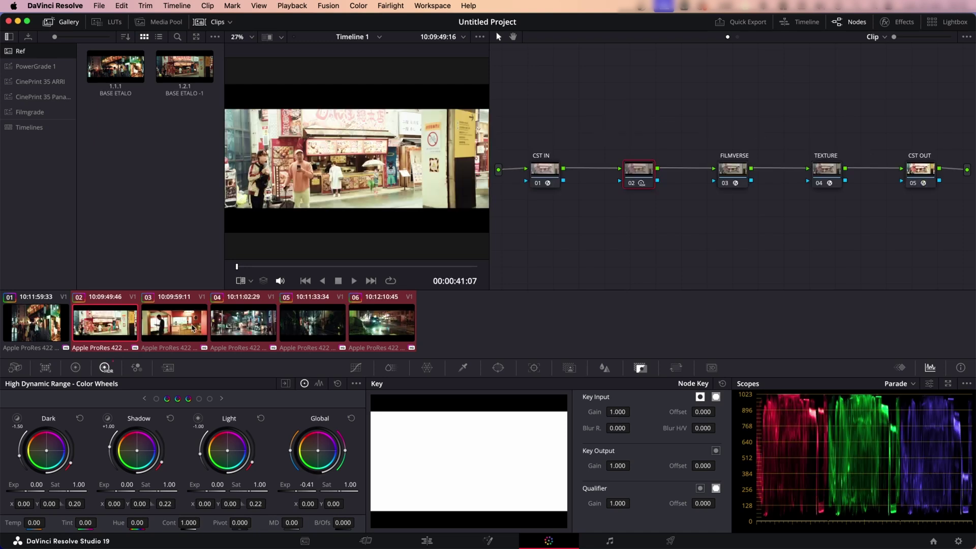
left_click(172, 323)
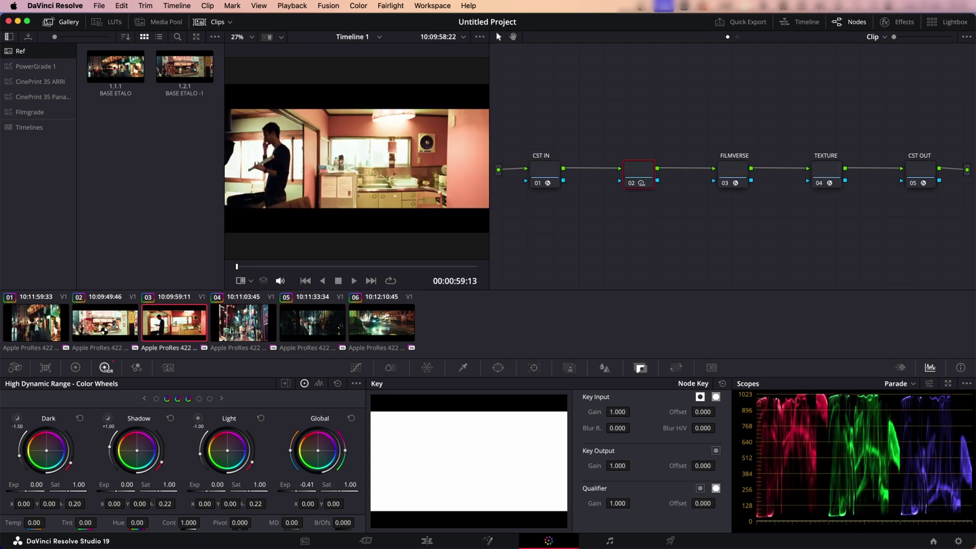
left_click(104, 330)
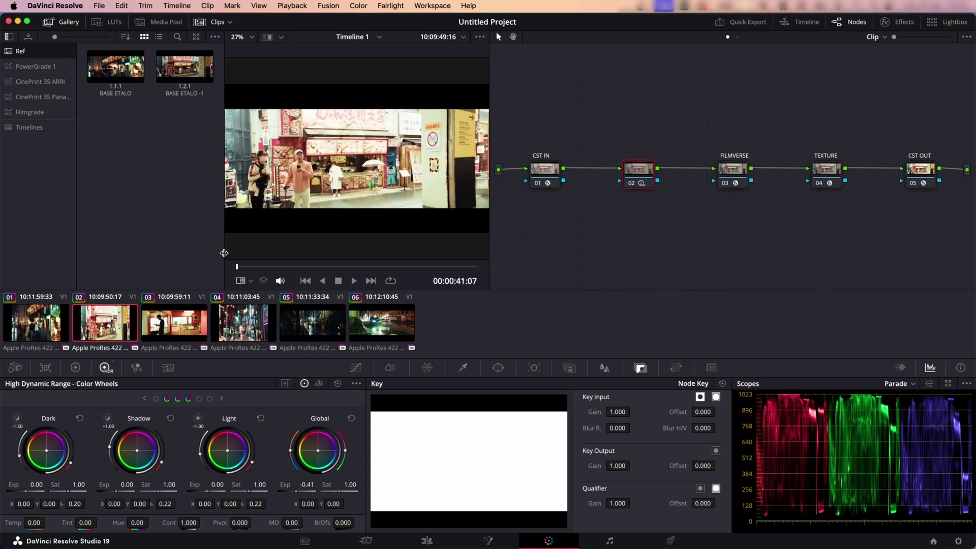
key("ctrl+Home")
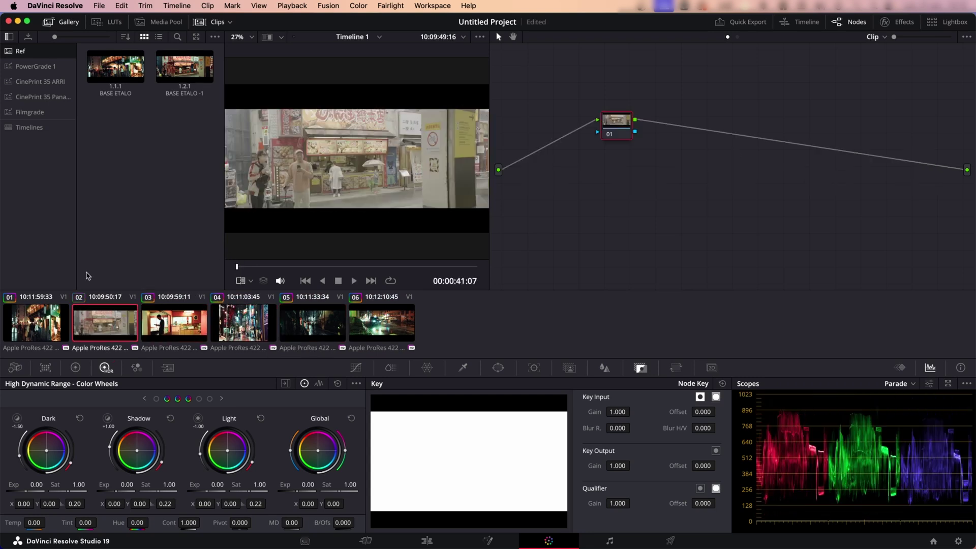
key("ctrl+z")
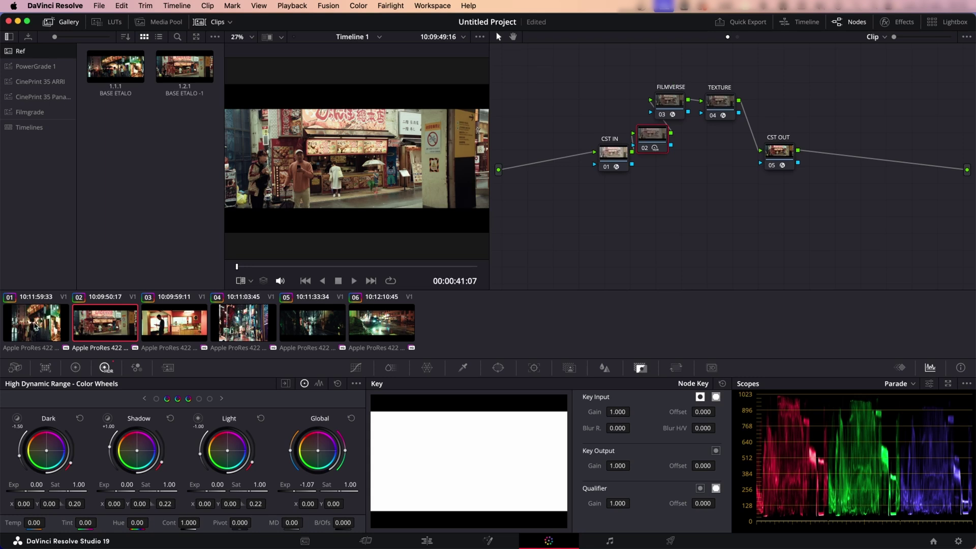
left_click(36, 327)
left_click(375, 331, "shift")
- Reset all grades and nodes on the clips and review them ungraded
right_click(618, 212)
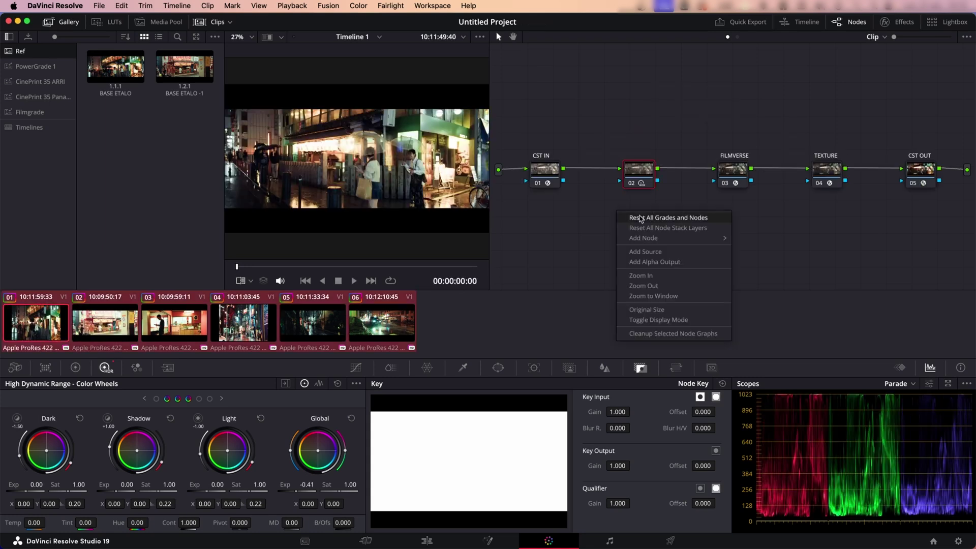
left_click(640, 219)
left_click(168, 325)
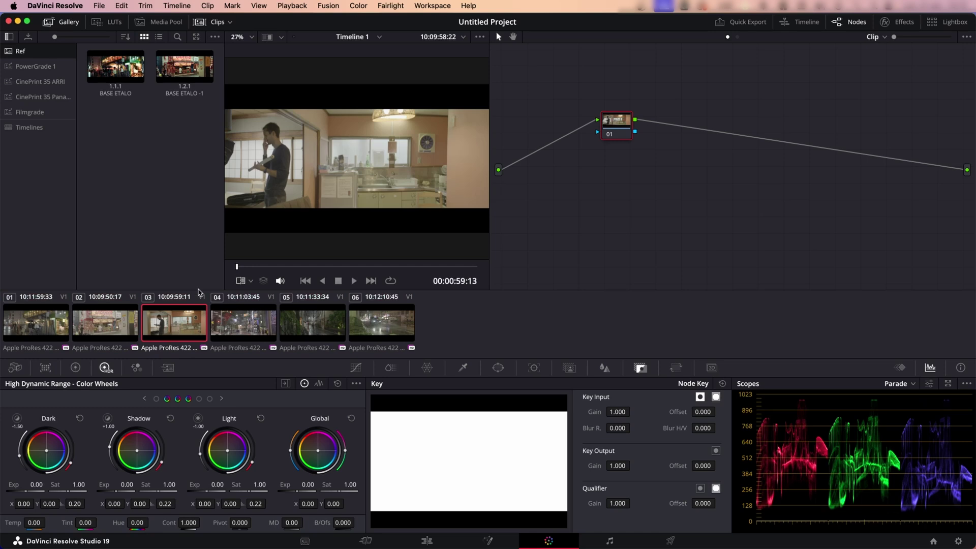
left_click(231, 299)
key("Up")
key("Up")
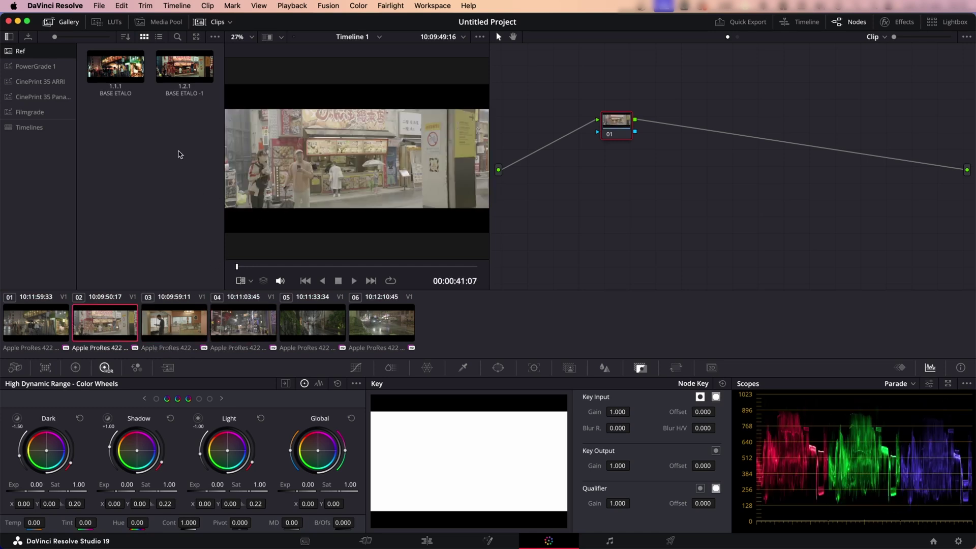
- Apply the BASE ETALO -1 still's grade to clip 02 and copy it onto clips 04 and 06
right_click(175, 69)
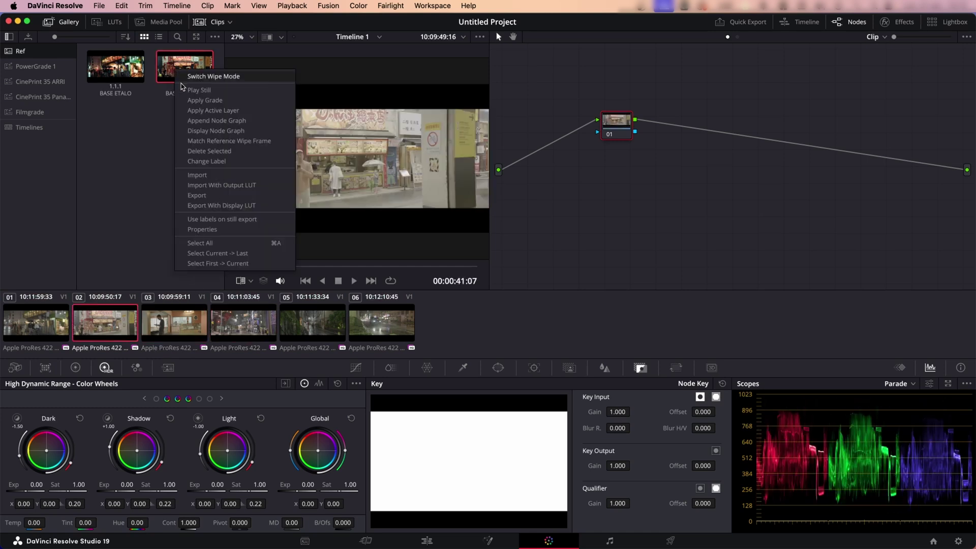
left_click(203, 102)
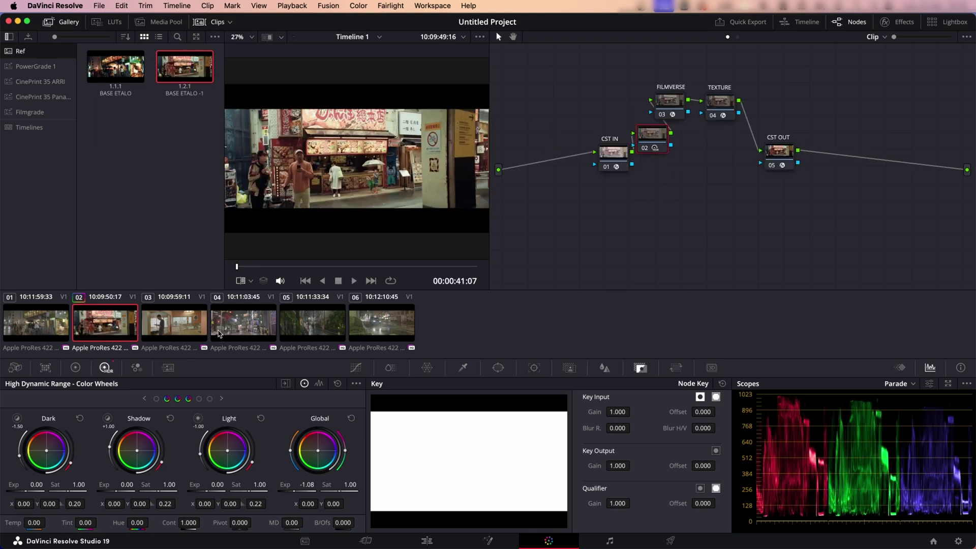
left_click(234, 337)
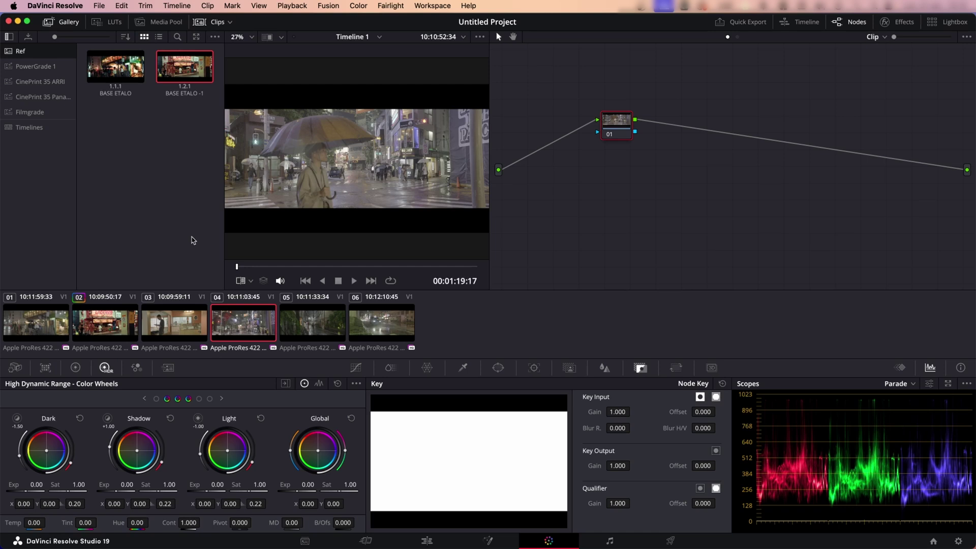
middle_click(108, 326)
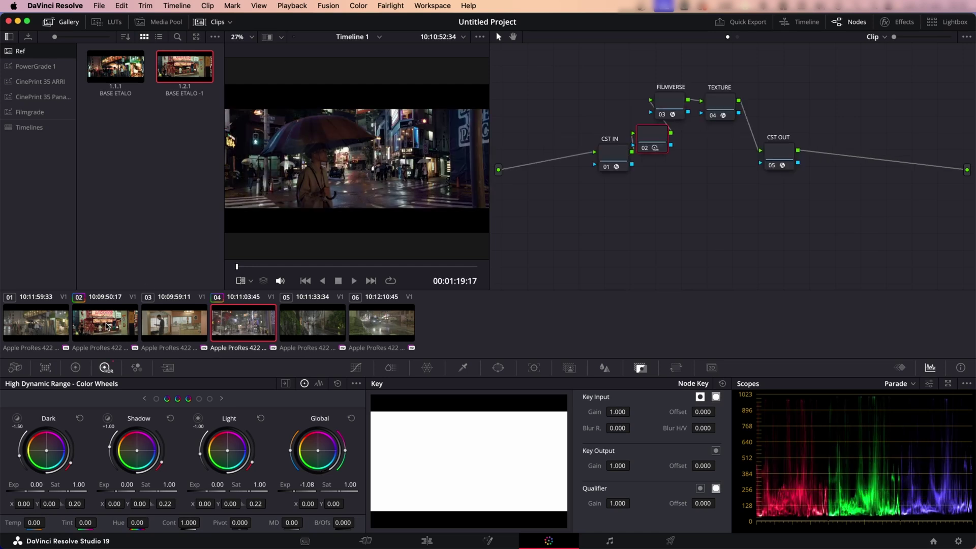
left_click(381, 323)
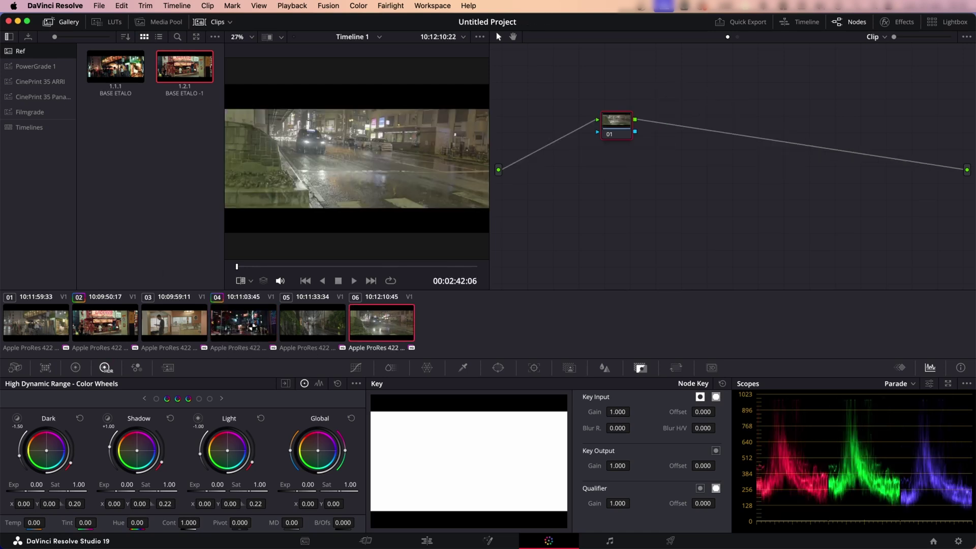
middle_click(325, 314)
- Toggle clip 06's grade off and on to compare, then brighten global exposure slightly
key("super+z")
key("super+shift+z")
key("super+z")
key("super+shift+z")
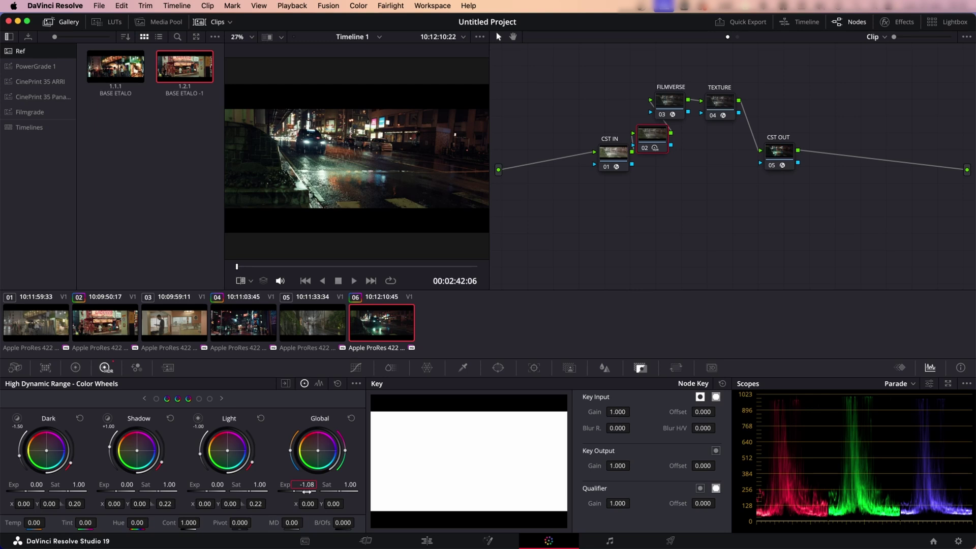
left_click_drag(306, 492, 310, 491)
- Copy the film grade onto clip 05 and play it back full screen
left_click(305, 335)
middle_click(370, 323)
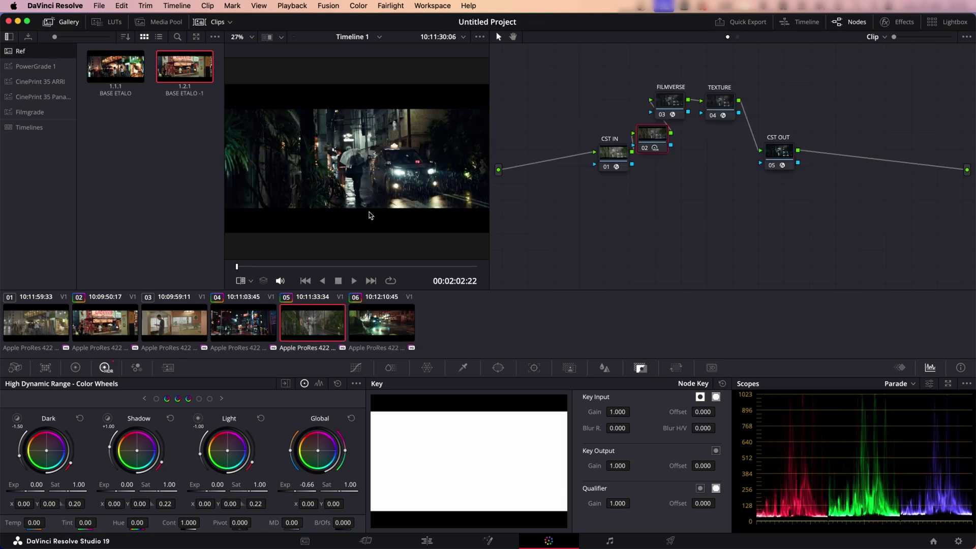
left_click_drag(300, 267, 310, 267)
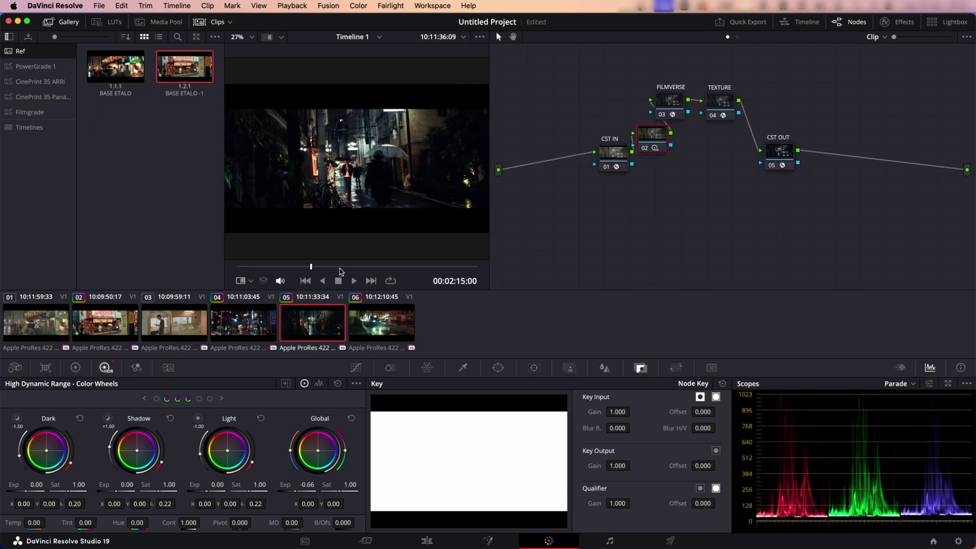
key("super+f")
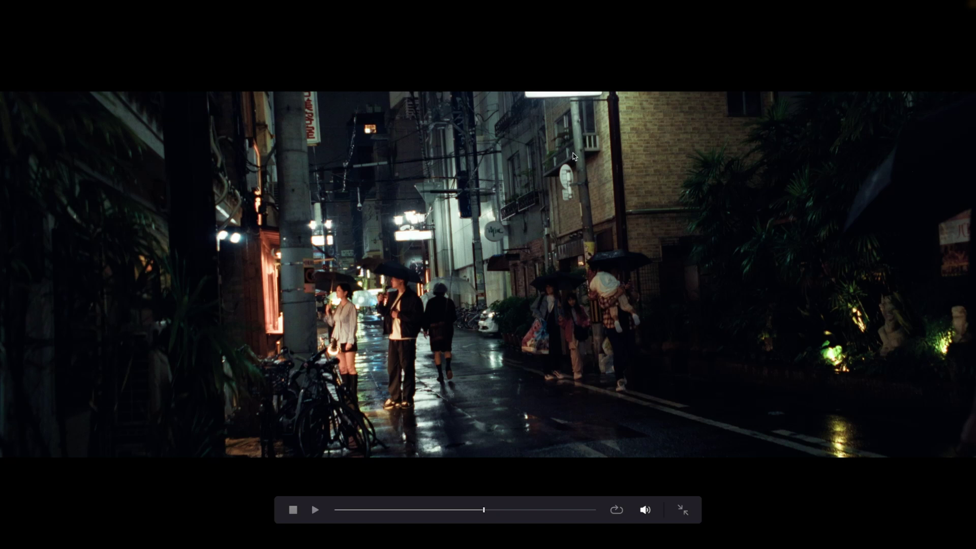
key("space")
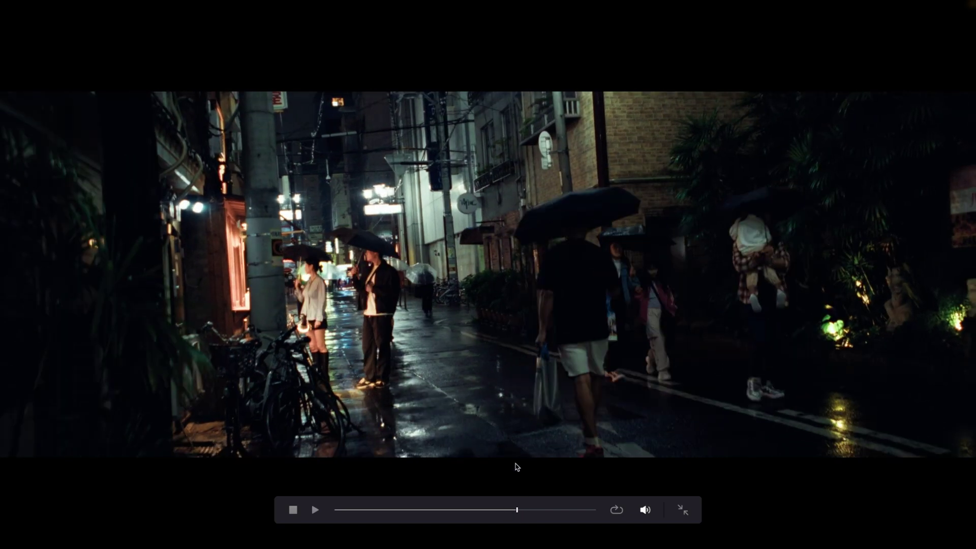
key("Escape")
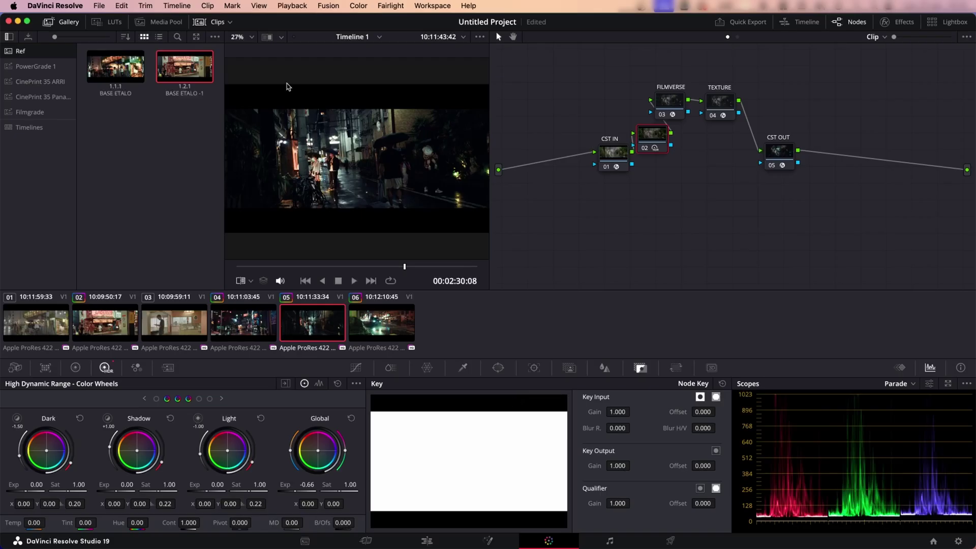
- Review clip 04's graded umbrella shot, return to clip 02, and deselect the still
left_click(244, 325)
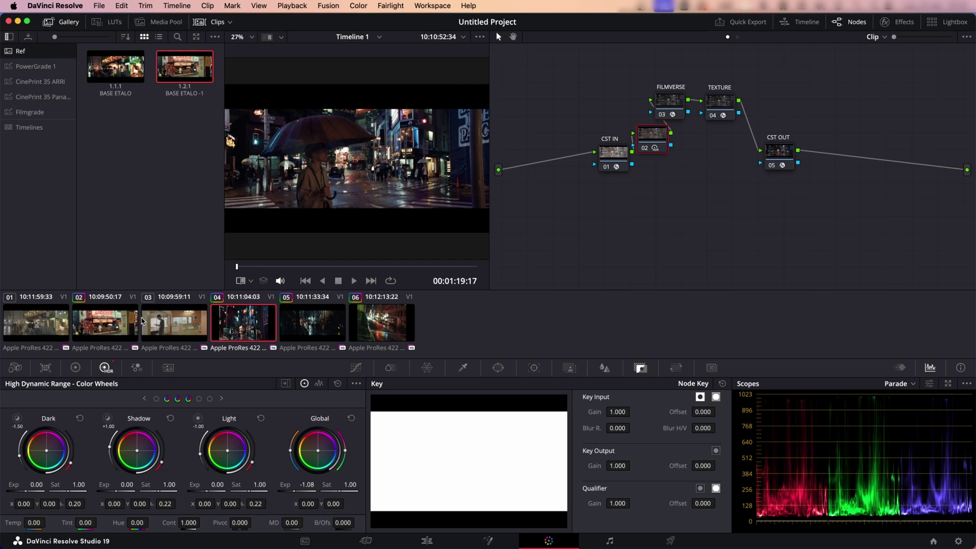
left_click(110, 326)
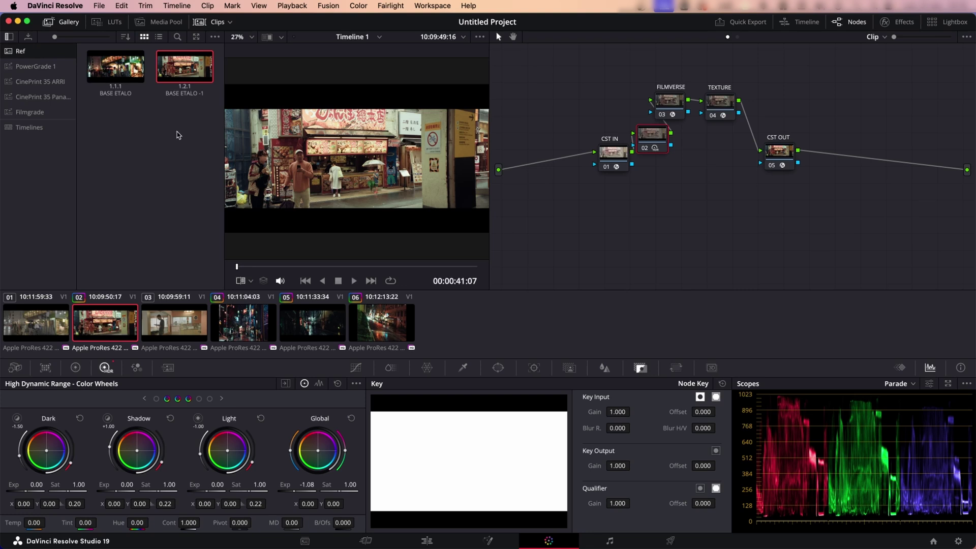
left_click(137, 209)
- Add a new still album from the gallery album list and name it REF 2
right_click(33, 178)
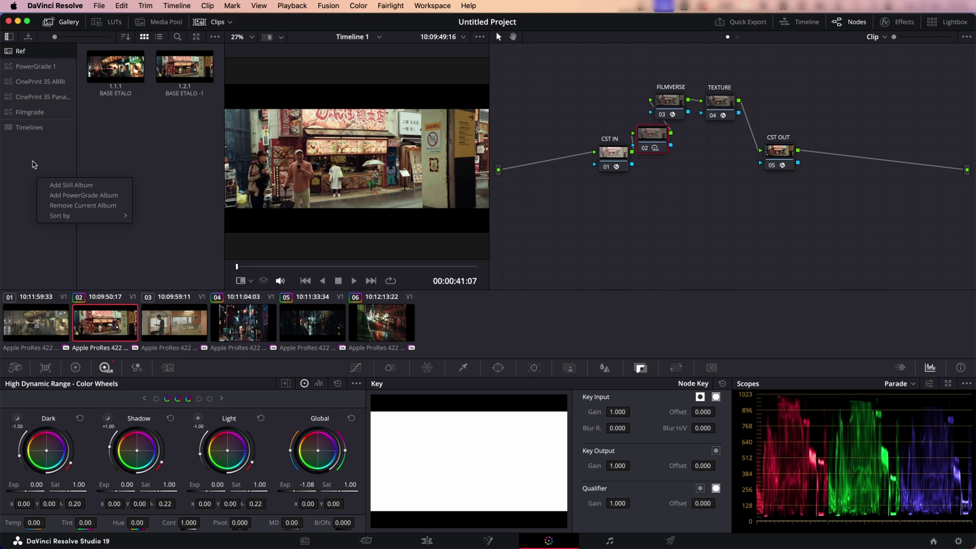
right_click(29, 162)
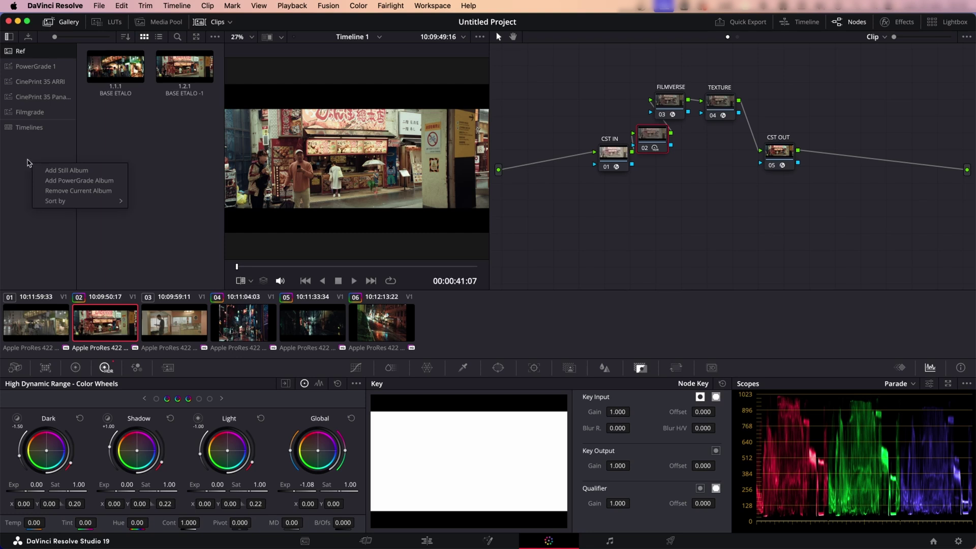
left_click(99, 174)
double_click(21, 67)
type("R")
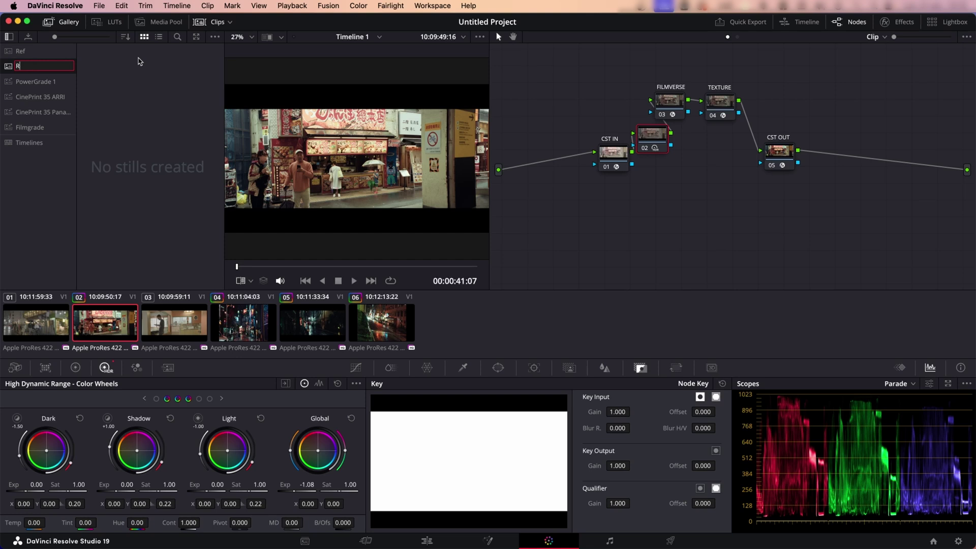
key("Return")
- Grab a still of the current frame plus first-frame stills of every clip into REF 2
right_click(340, 153)
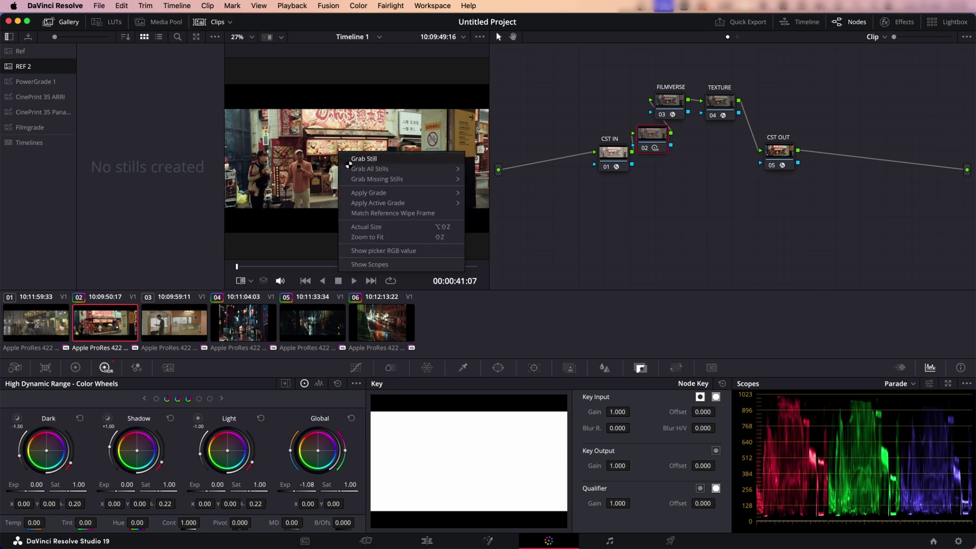
left_click(351, 157)
right_click(307, 161)
mouse_move(349, 179)
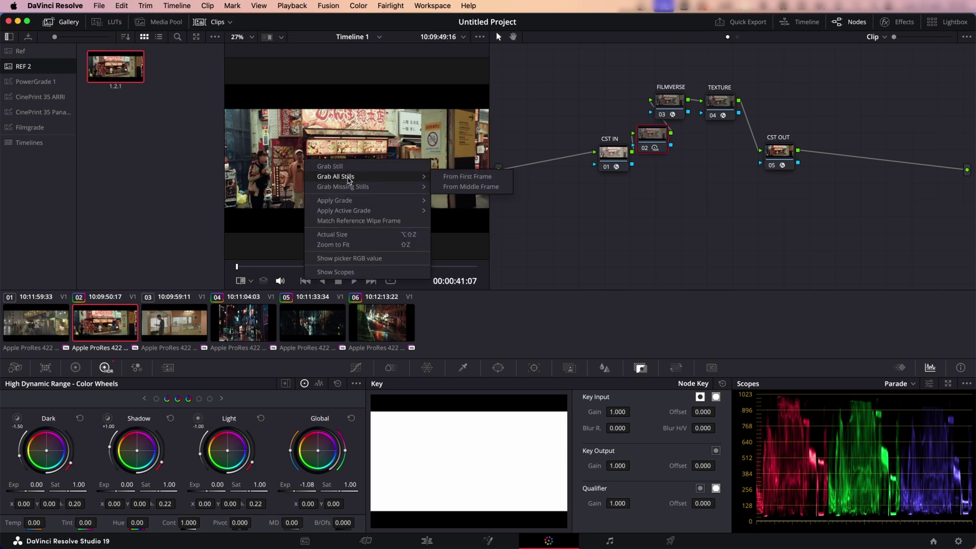
left_click(473, 176)
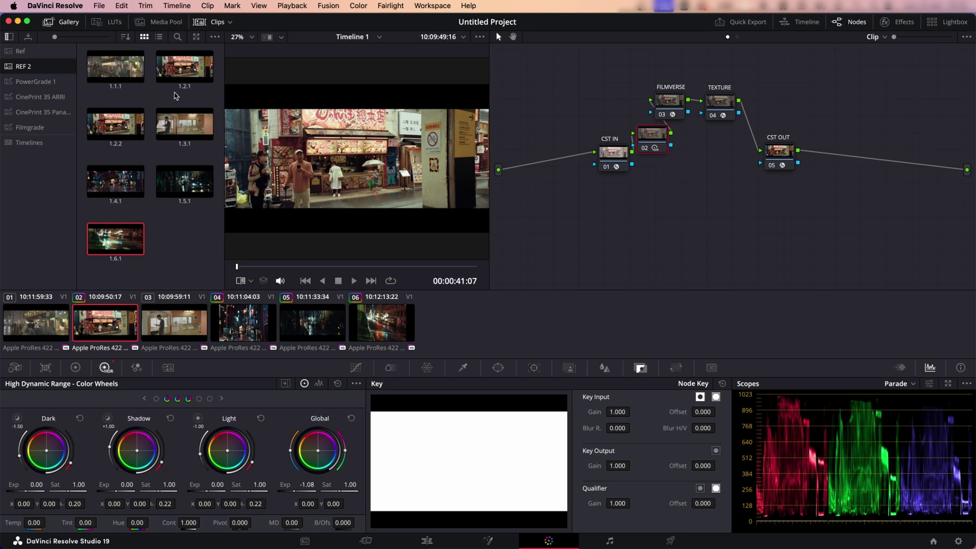
left_click(190, 226)
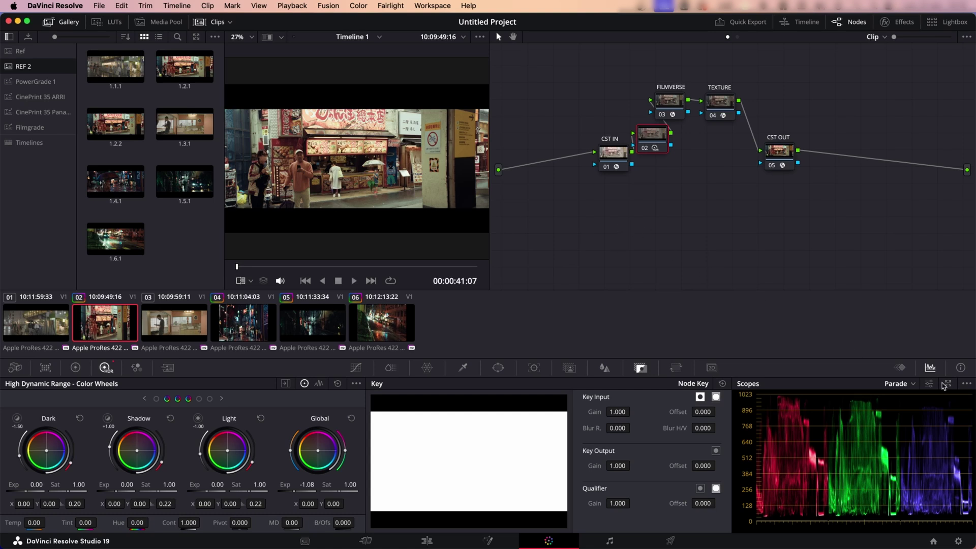
- In the Project Manager, enable Dynamic Project Switching and open the If project
left_click(934, 541)
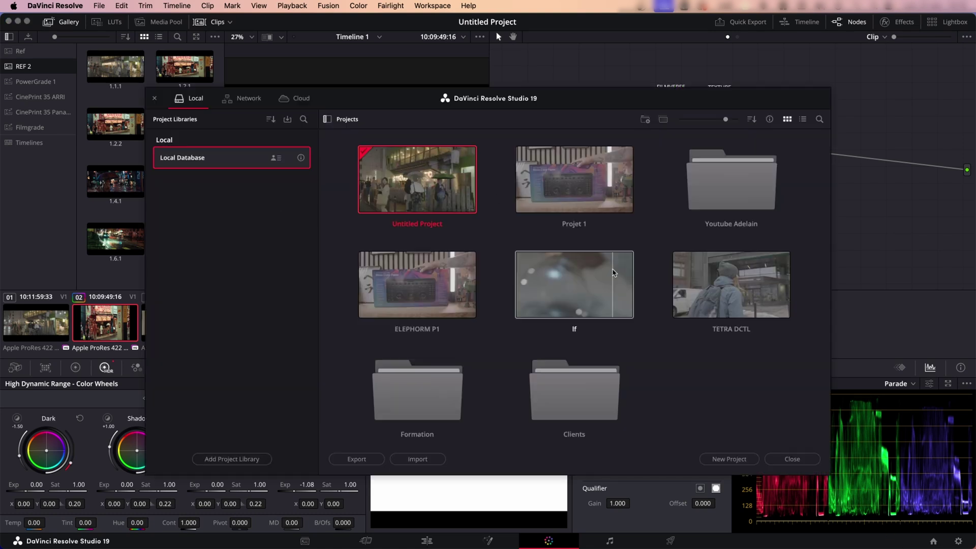
right_click(684, 363)
left_click(695, 422)
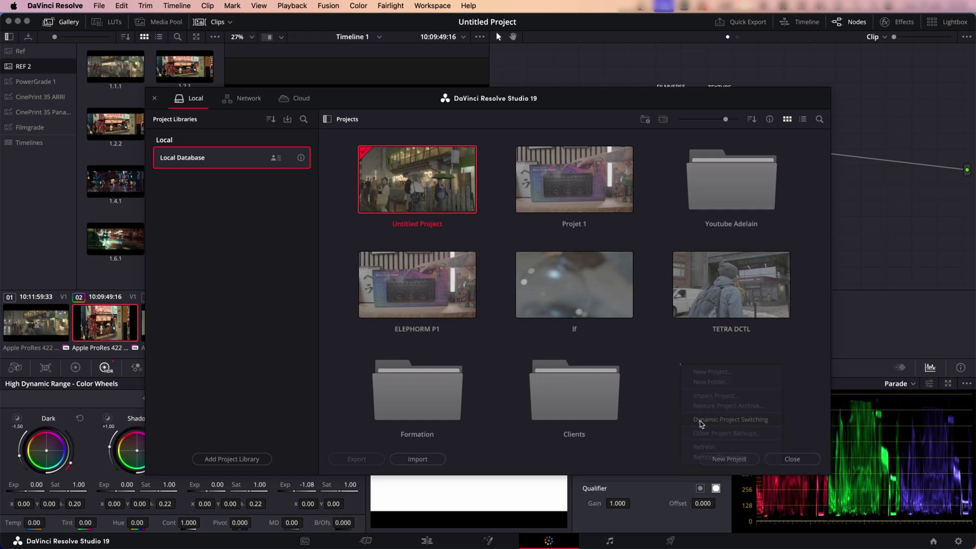
left_click(572, 290)
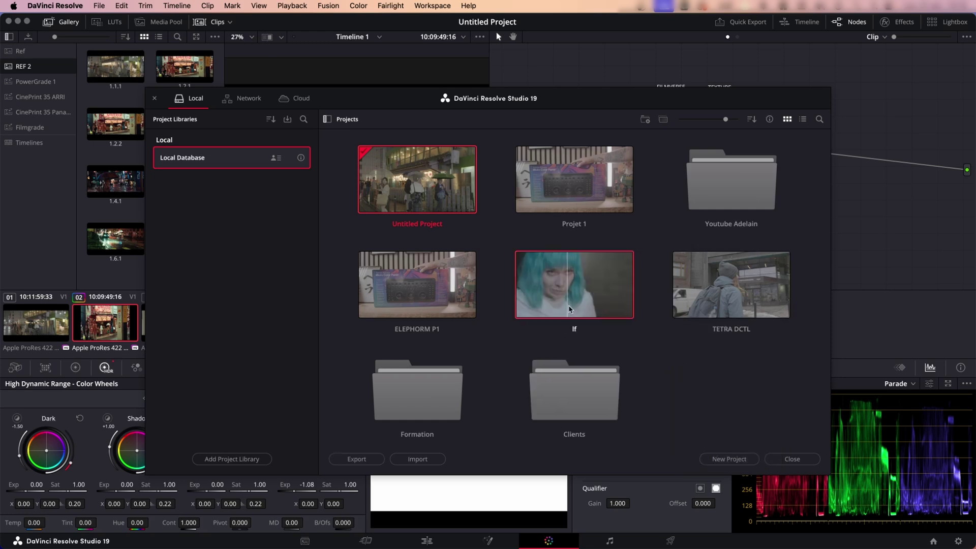
double_click(571, 289)
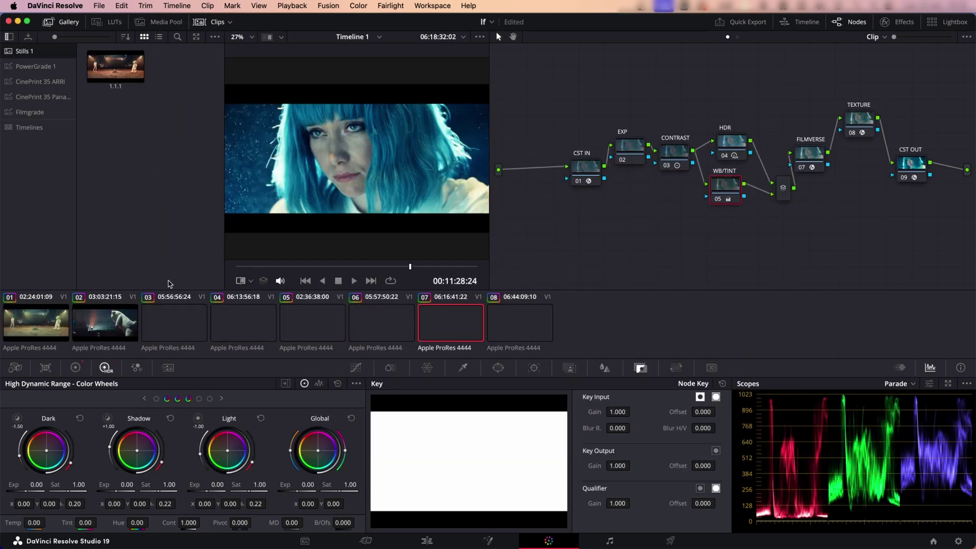
- Look through clips in the If timeline, then reopen and close the Project Manager
left_click(123, 331)
left_click(59, 321)
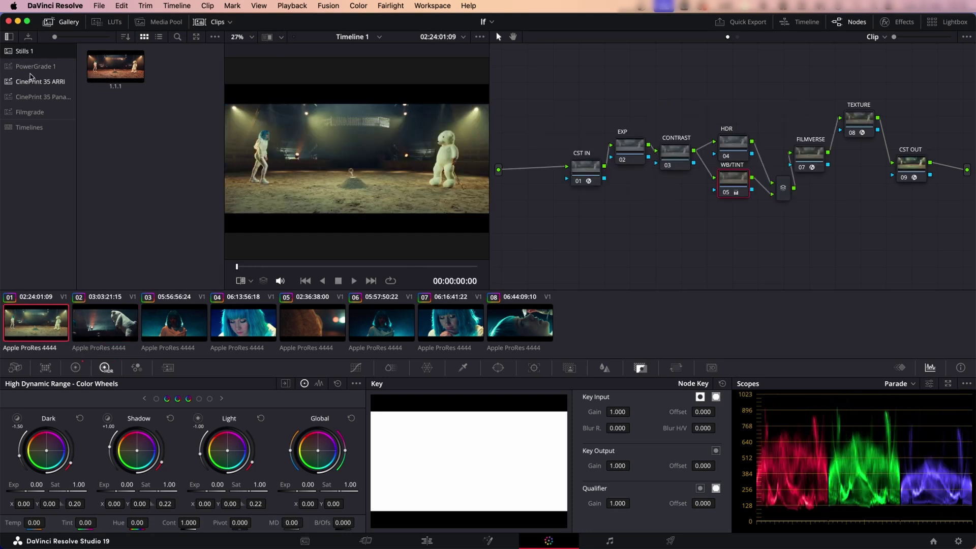
left_click(933, 541)
key("Escape")
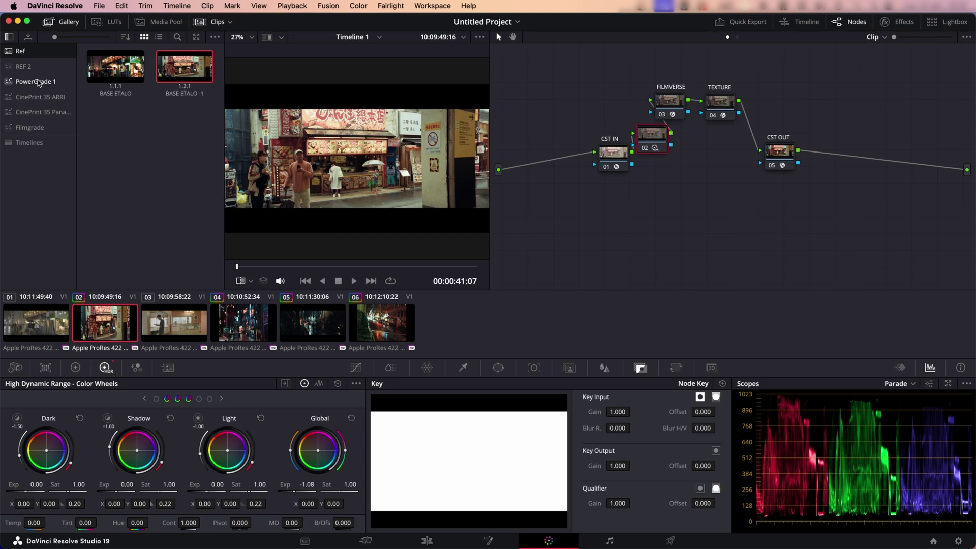
left_click(38, 82)
left_click(45, 99)
left_click(53, 113)
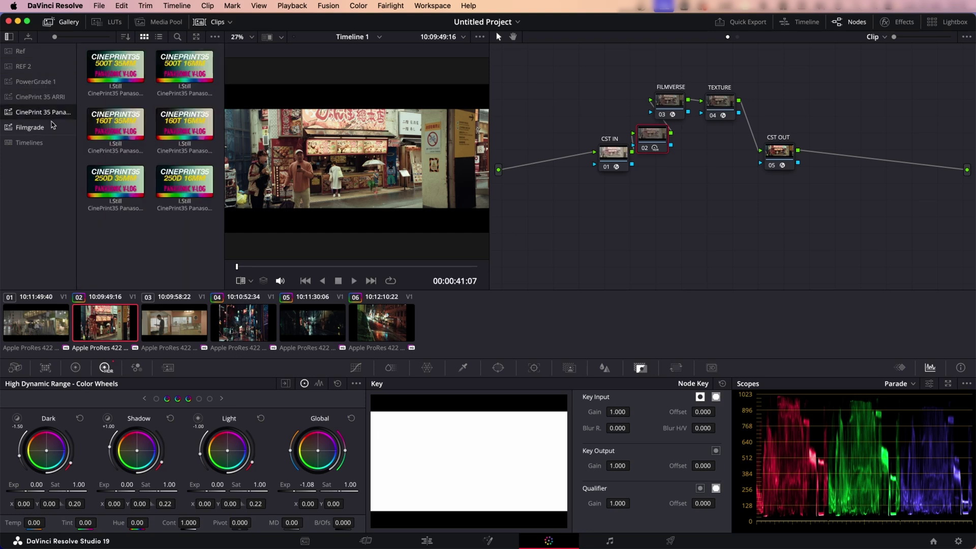
left_click(41, 130)
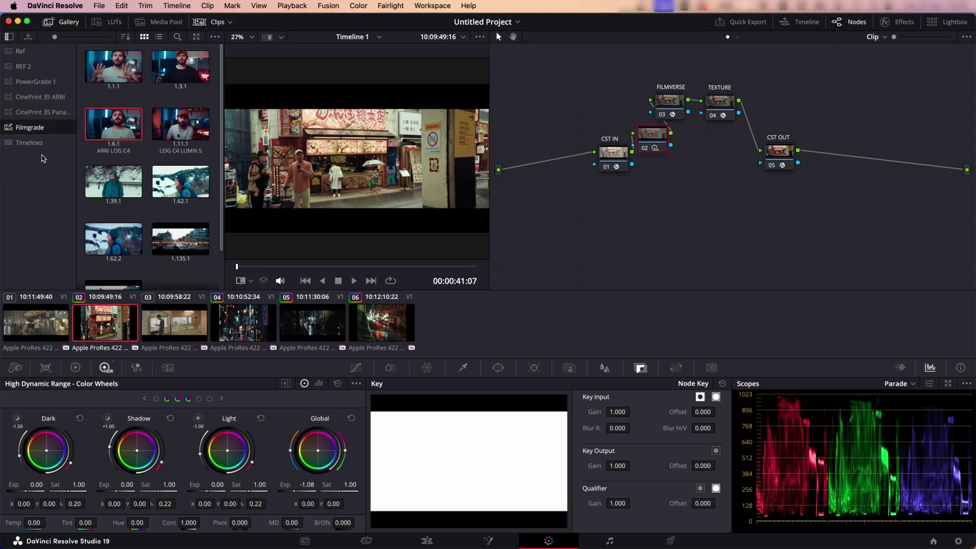
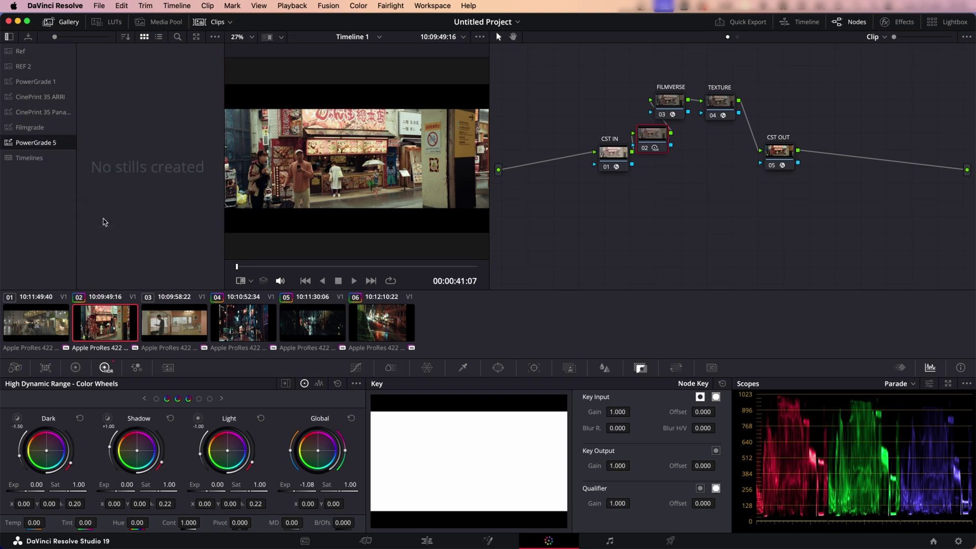
- Rename the PowerGrade 5 album to LOOK
double_click(41, 143)
type("LOOK")
key("Return")
- Clean up the node graph into one row, grab the grade as a still in LOOK, and open the If project
right_click(552, 239)
left_click(577, 366)
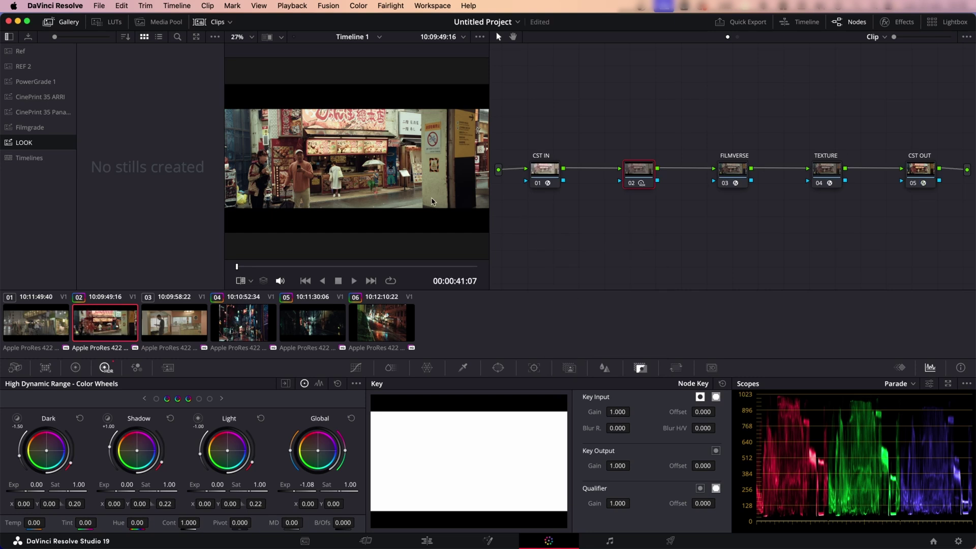
right_click(342, 167)
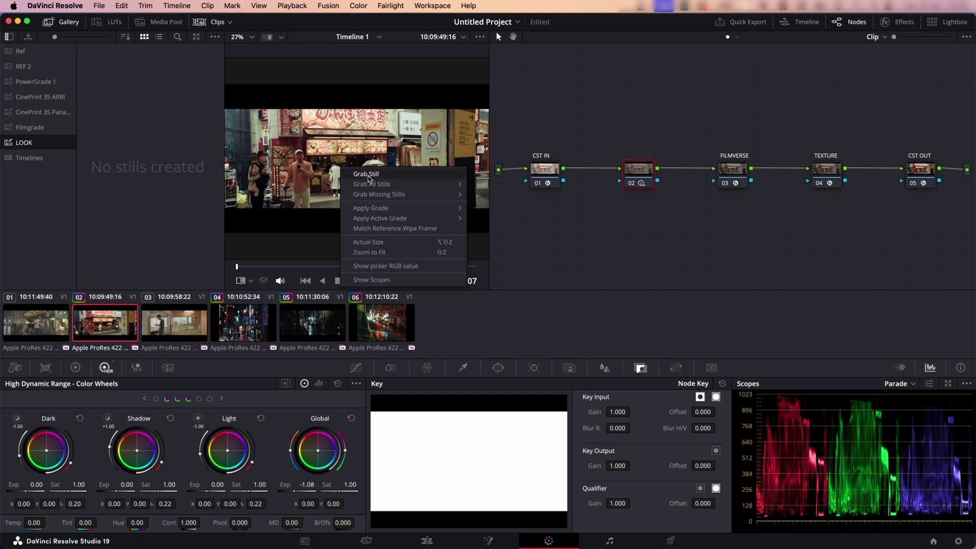
left_click(370, 176)
double_click(118, 93)
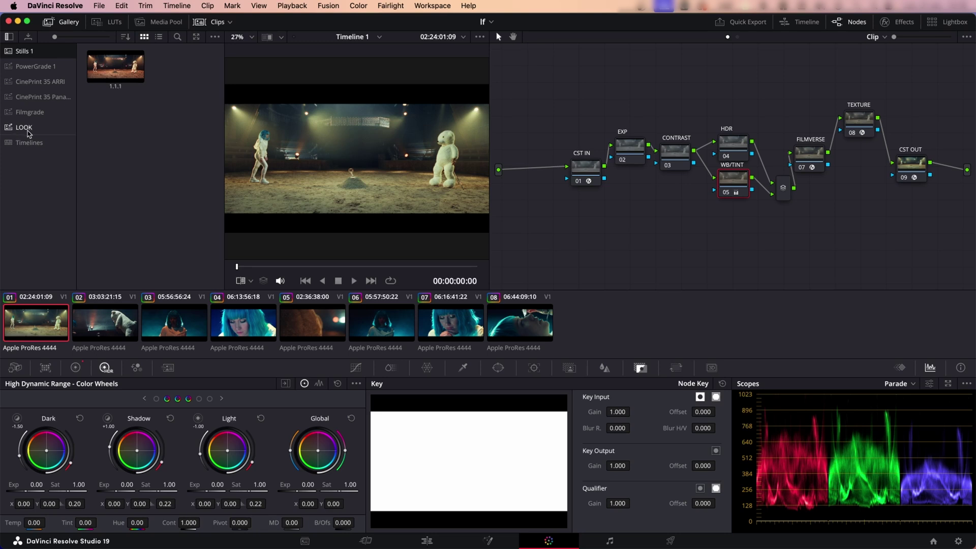
- Drag the Kodak FILM still from LOOK onto the If project's first clip, then check a later frame
left_click(25, 130)
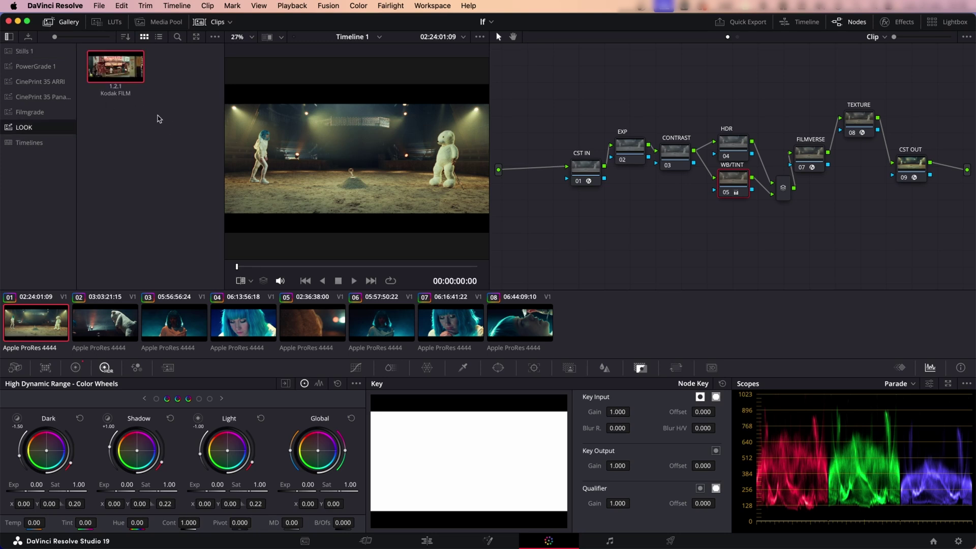
left_click_drag(108, 70, 327, 200)
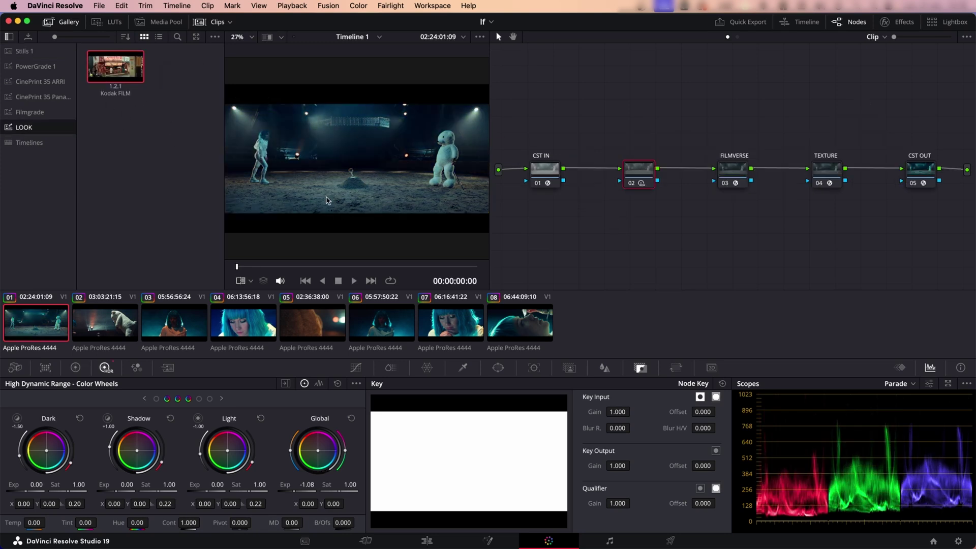
left_click(289, 270)
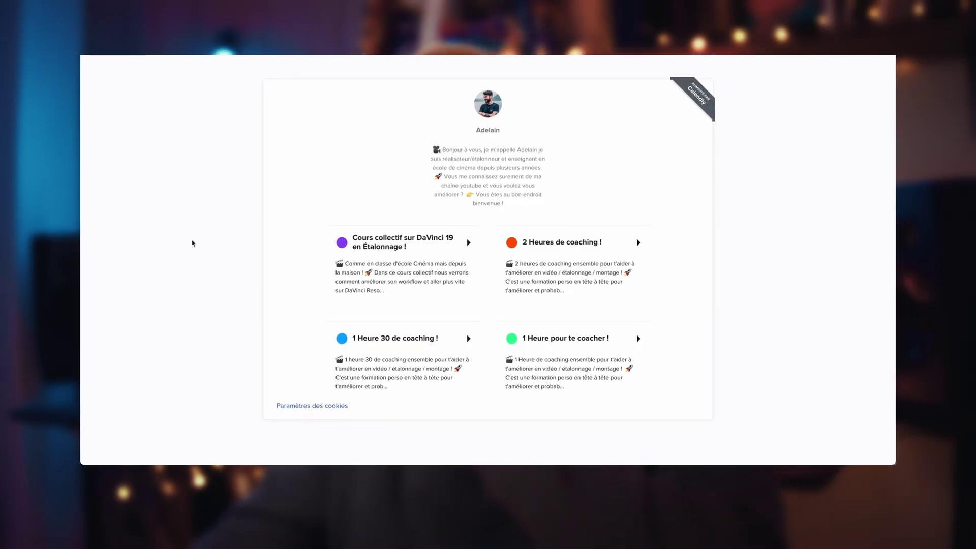
- Open the 'Cours collectif sur DaVinci 19' booking page, then add the creator support code to the shop cart
left_click(420, 263)
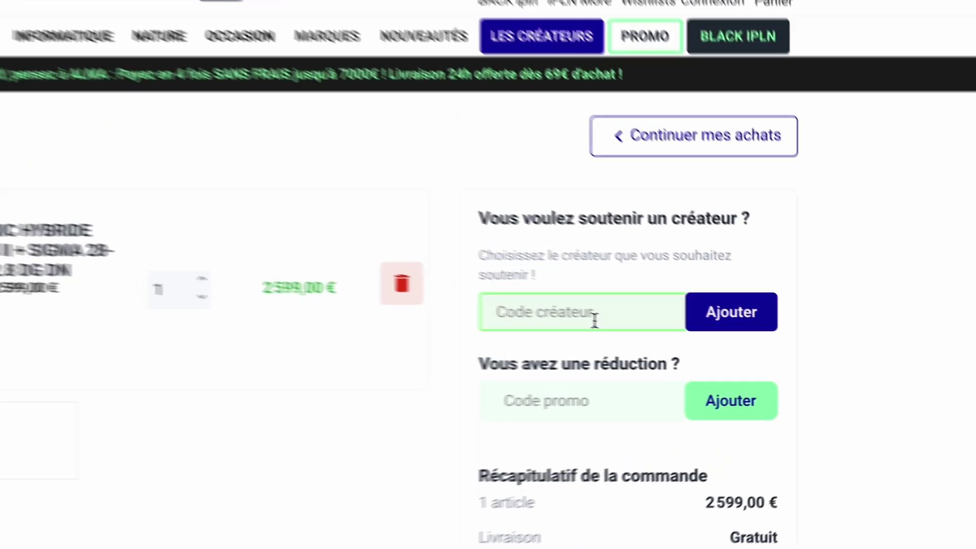
type("ADELAIN")
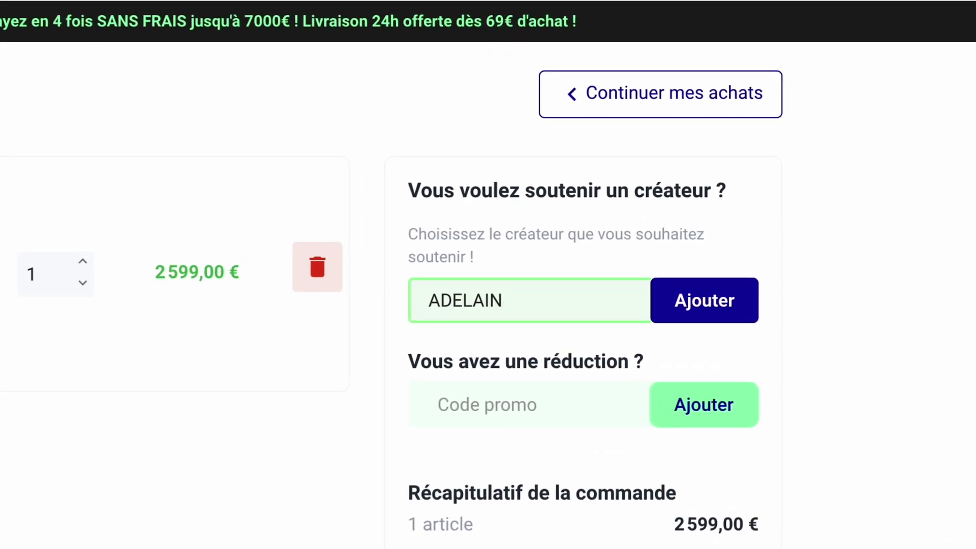
left_click(689, 311)
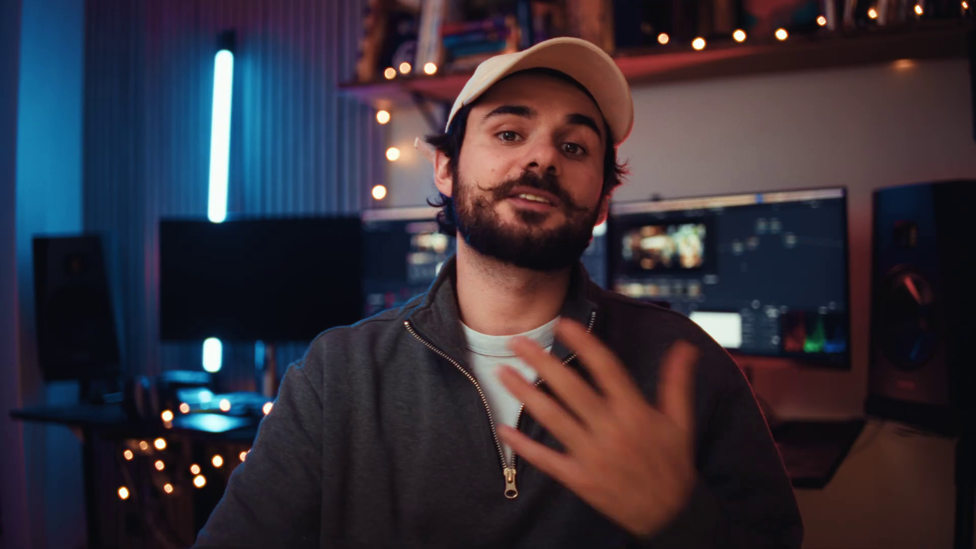